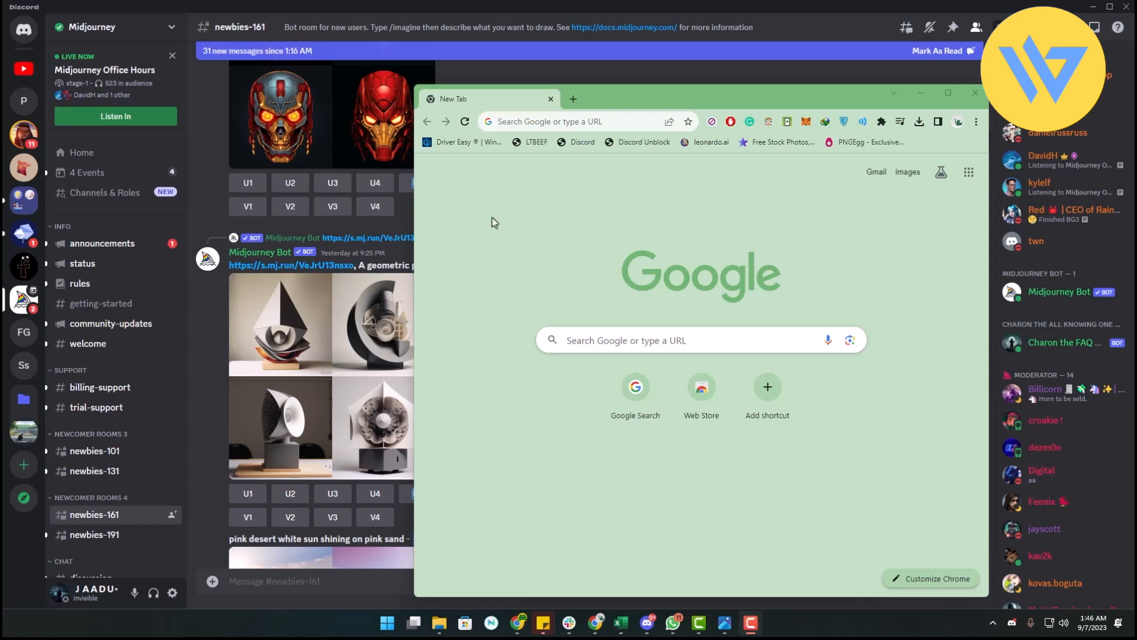
Search Google for midjourney and open the official Midjourney website
left_click(532, 122)
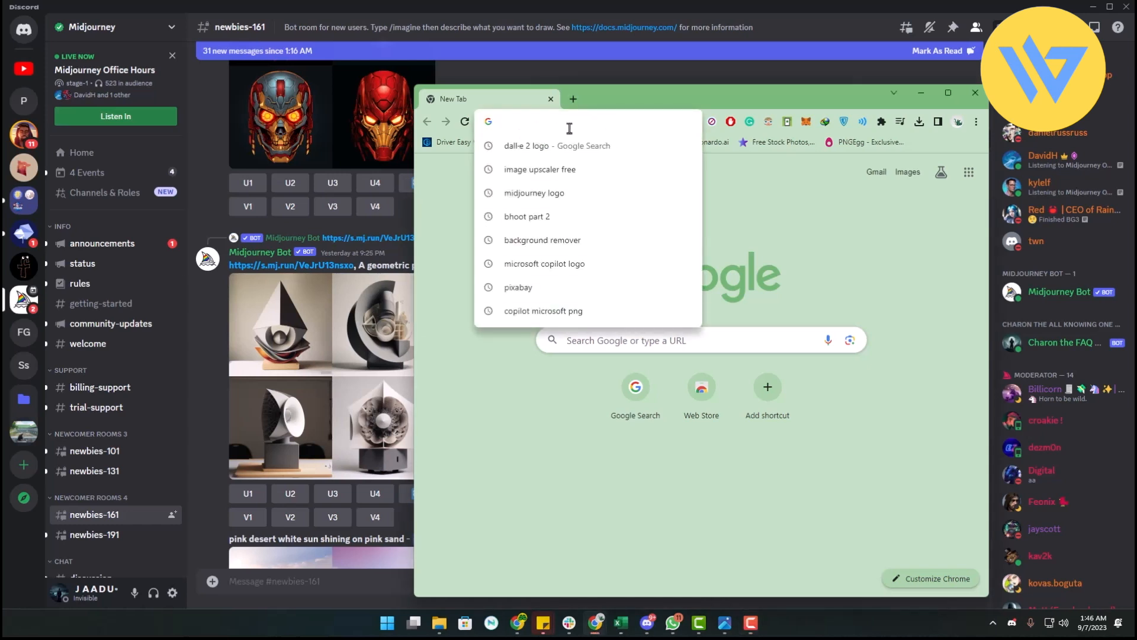
type("midjourney")
key("Return")
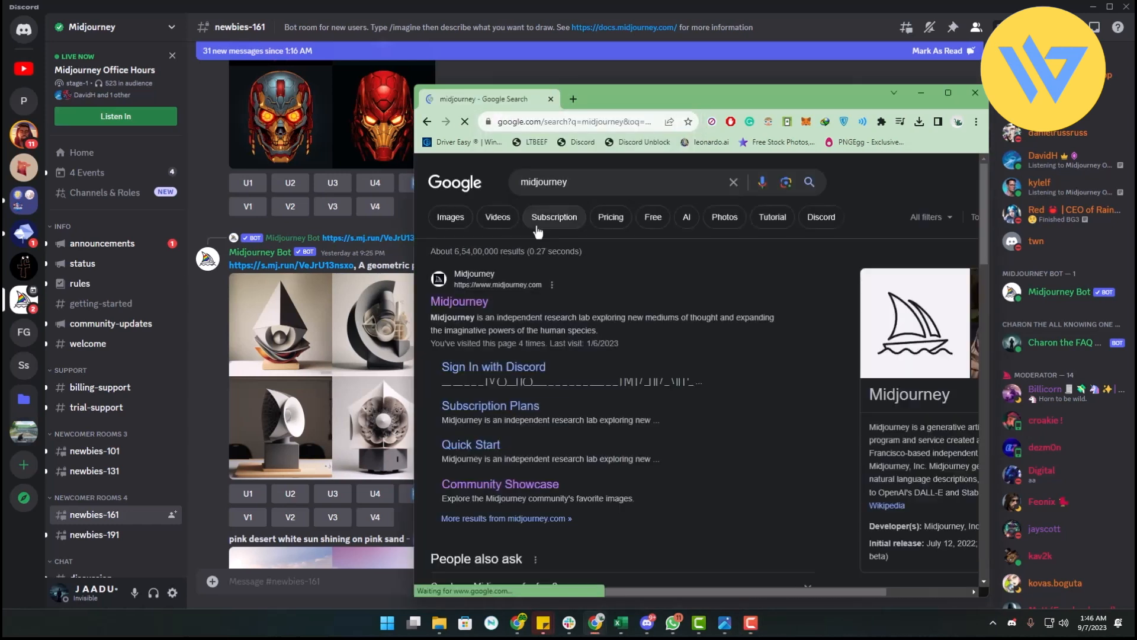
left_click(468, 304)
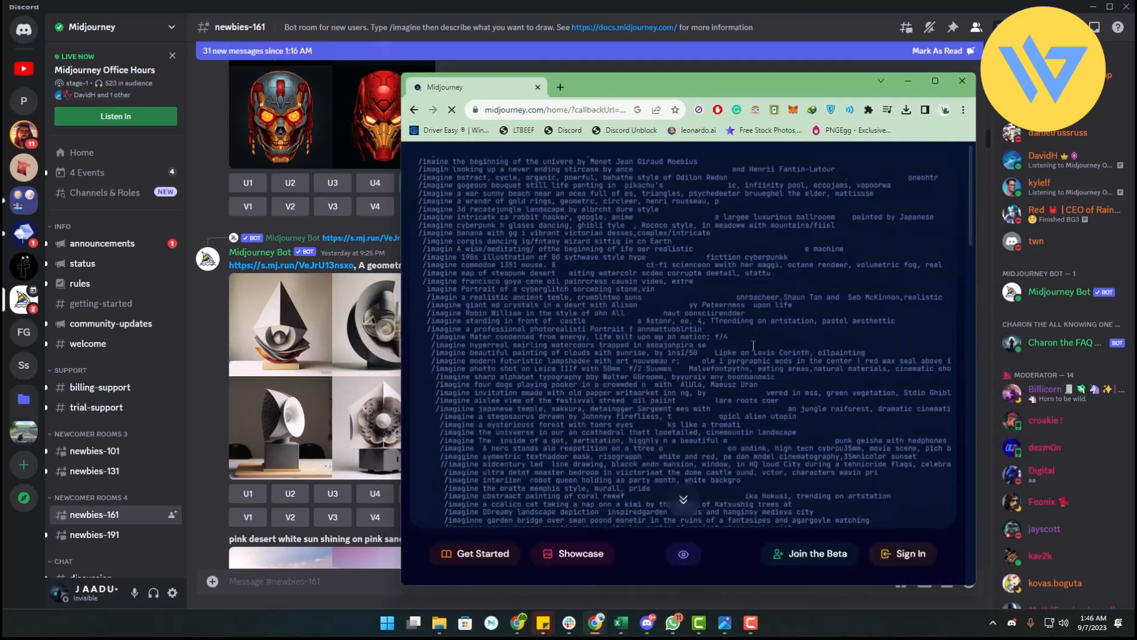
left_click(806, 501)
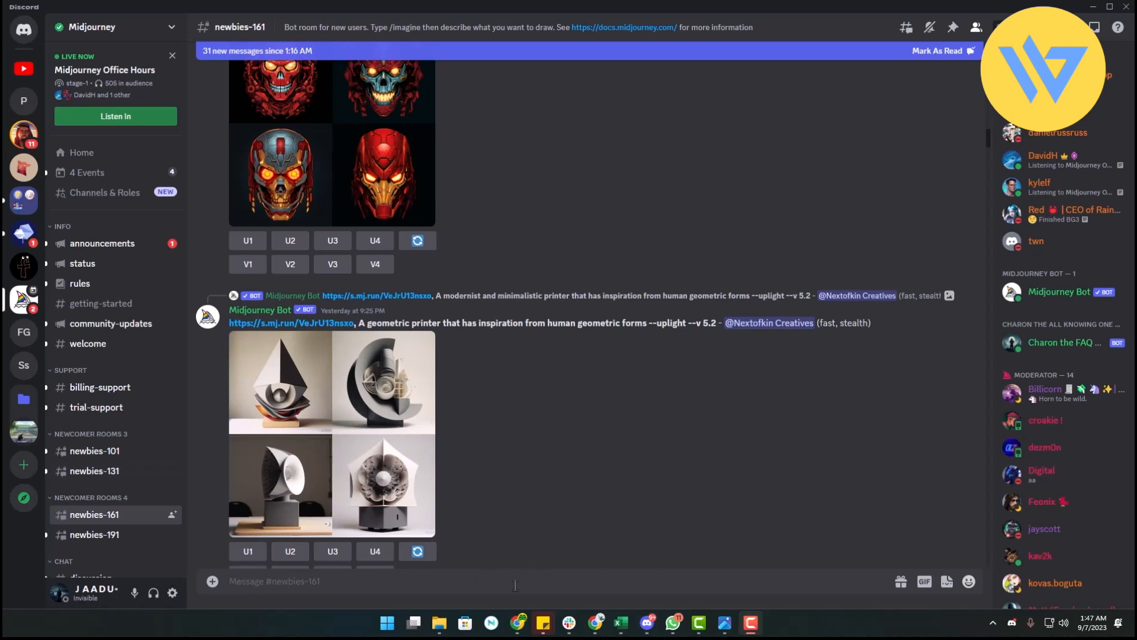
Send an /imagine request in the newbies-161 channel with the prompt "pink desert white sun shining on pink sand"
left_click(646, 587)
type("/")
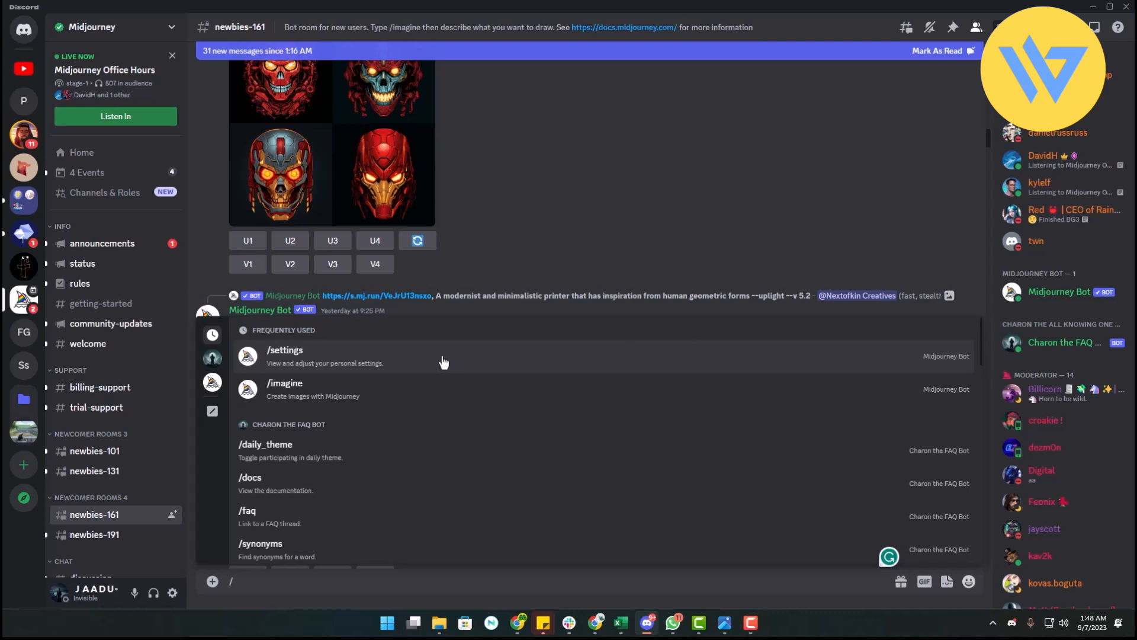
left_click(368, 394)
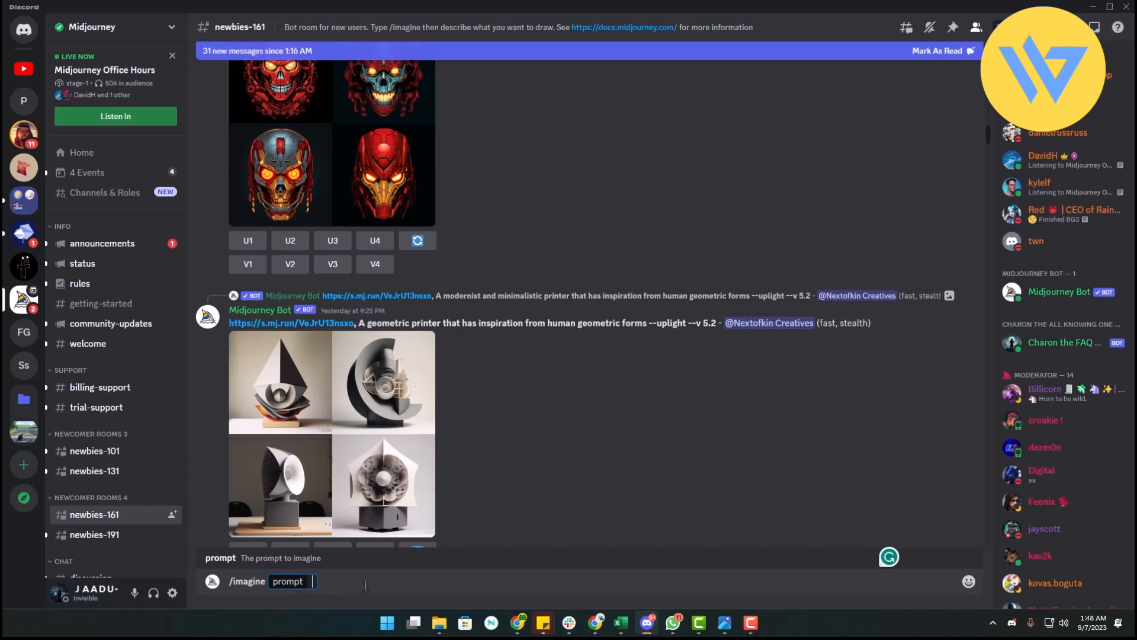
type("pink desert white sun shining on pink sand")
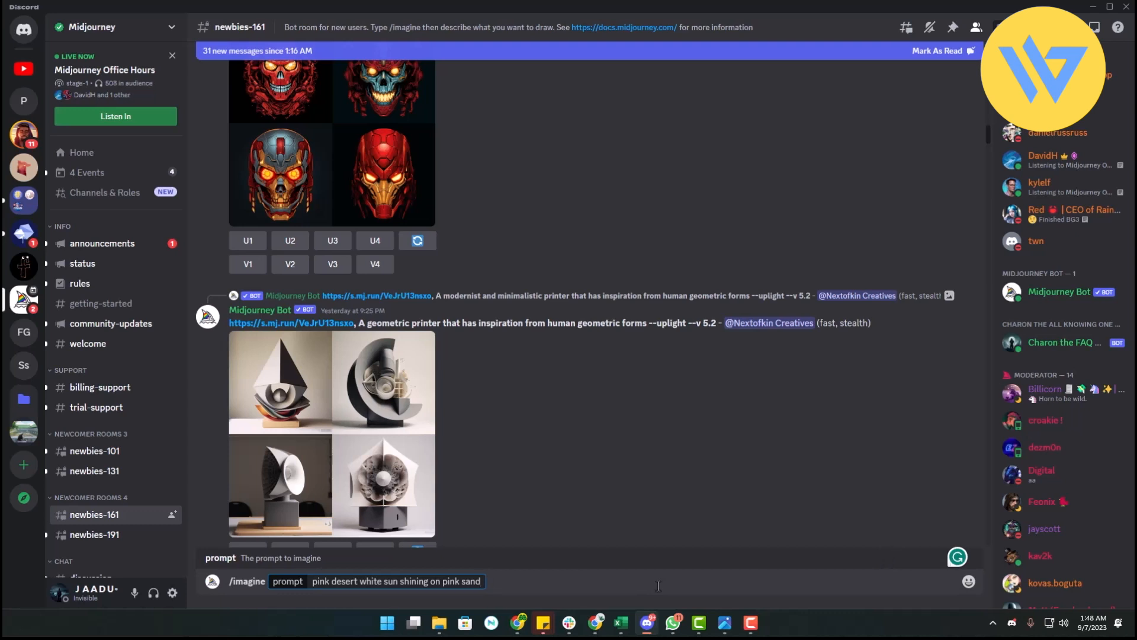
key("Return")
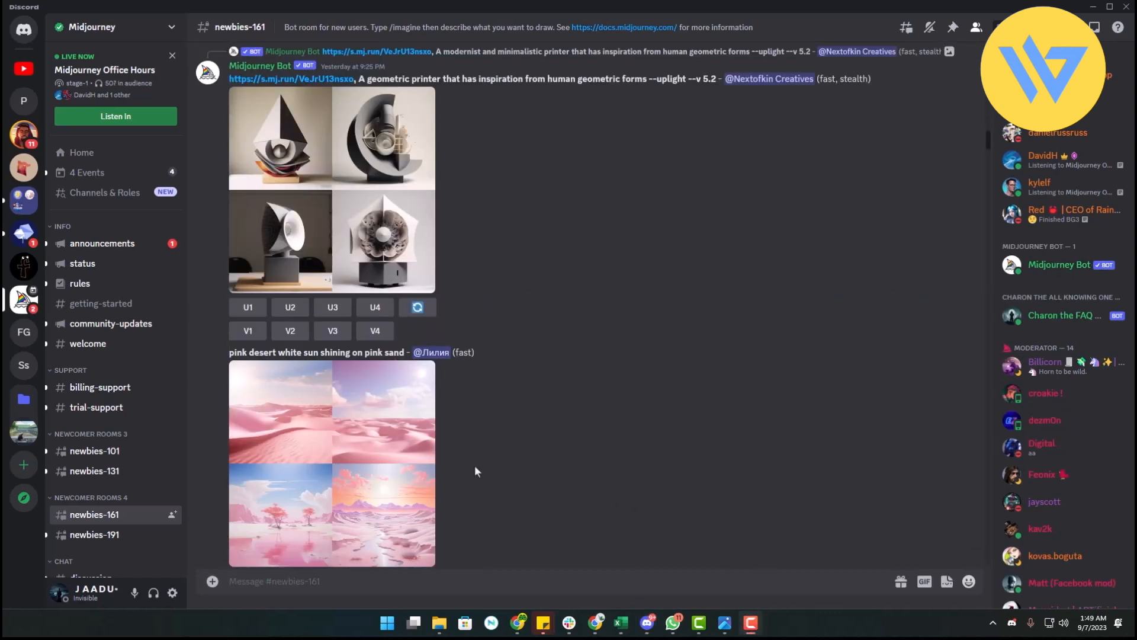
View the pink desert image grid enlarged, close it and highlight the prompt text above the grid
left_click(368, 409)
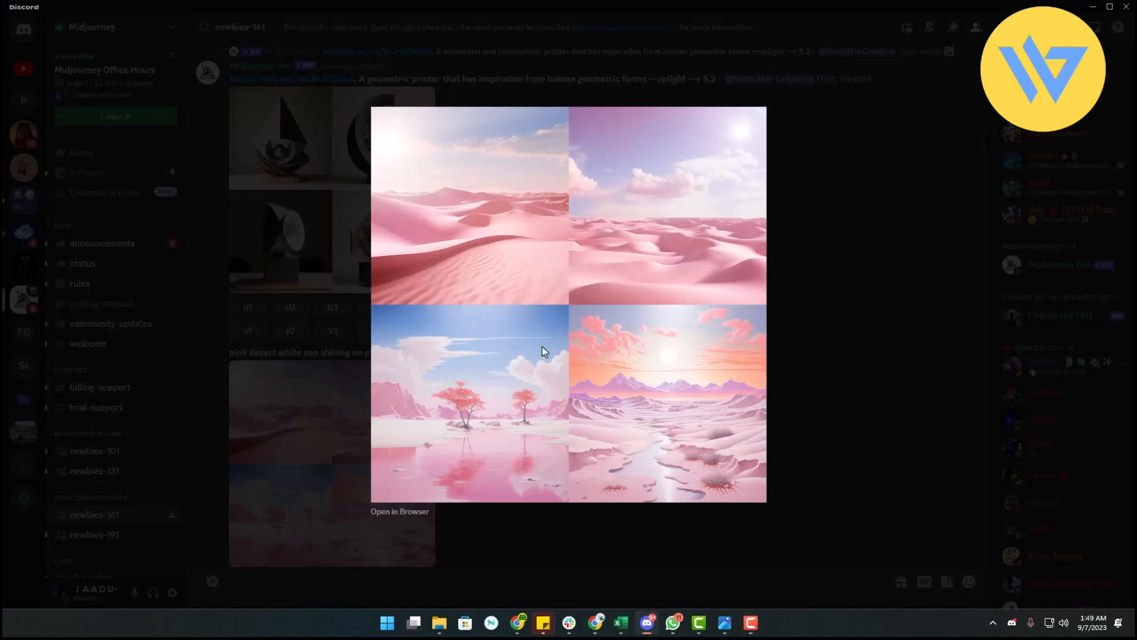
key("Escape")
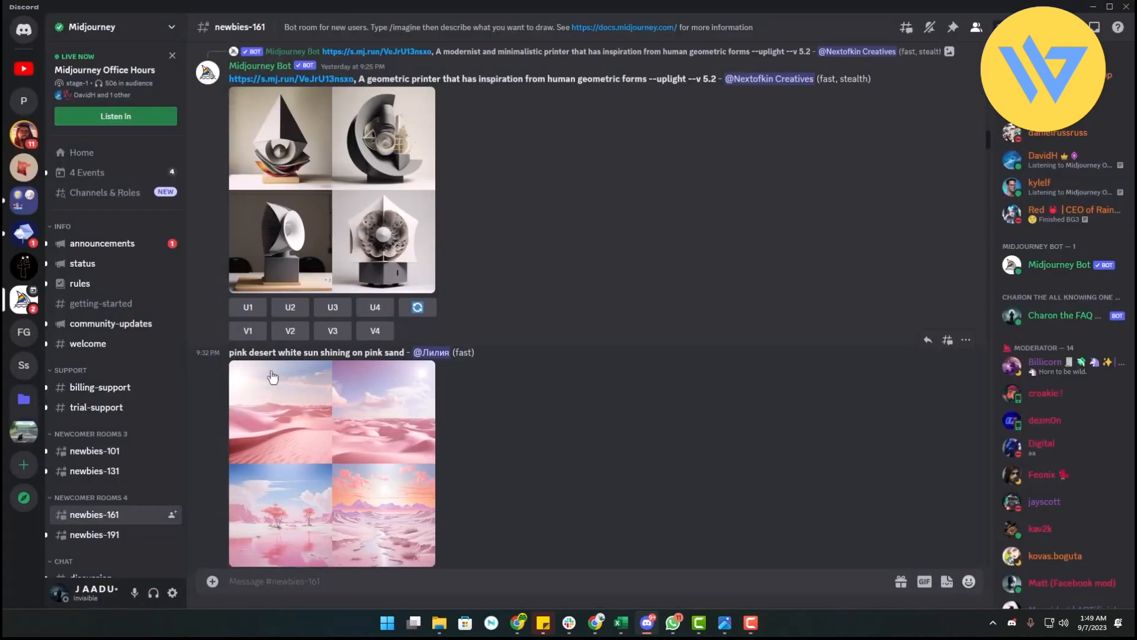
left_click_drag(229, 355, 405, 356)
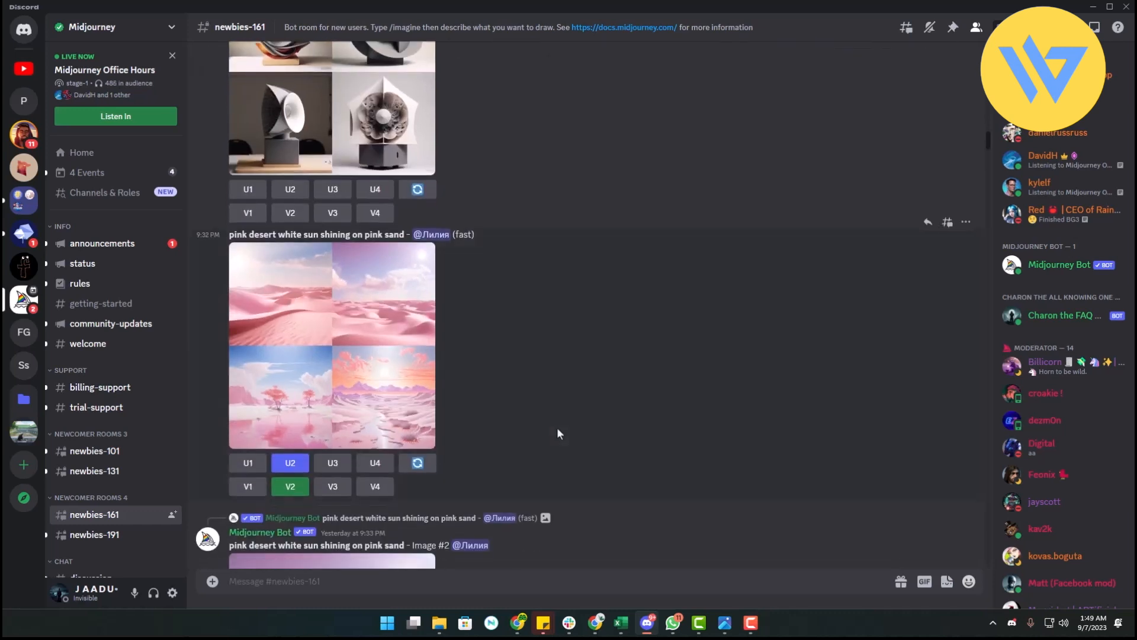
Compare the four pictures of the pink desert grid in the enlarged preview, closing it after each look
scroll(558, 429, "up", 2)
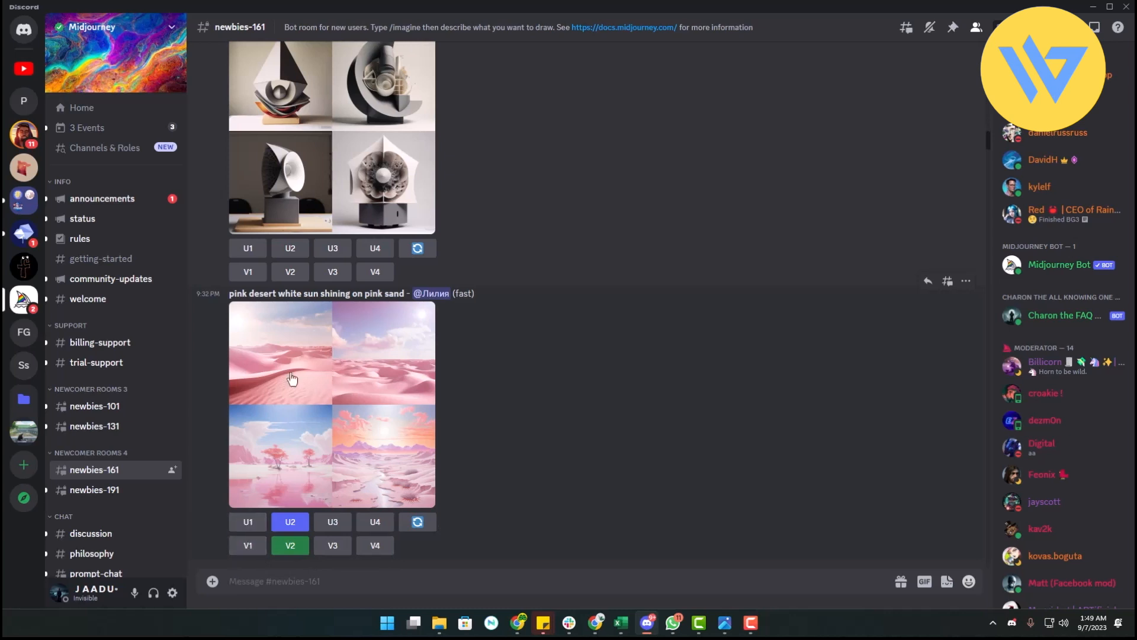
left_click(354, 349)
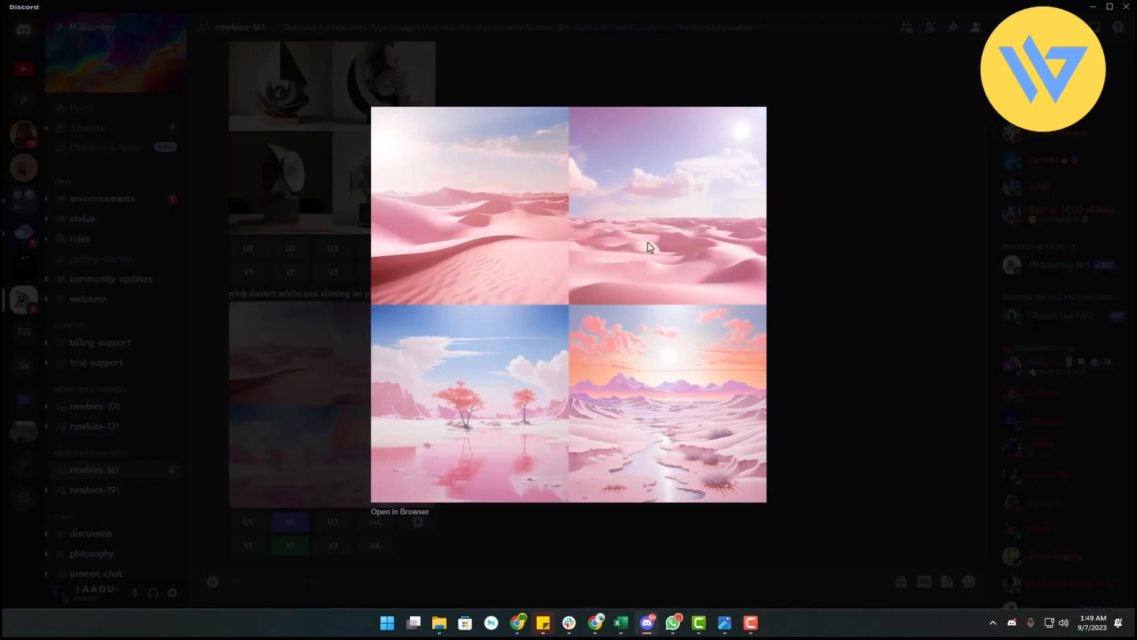
left_click(838, 314)
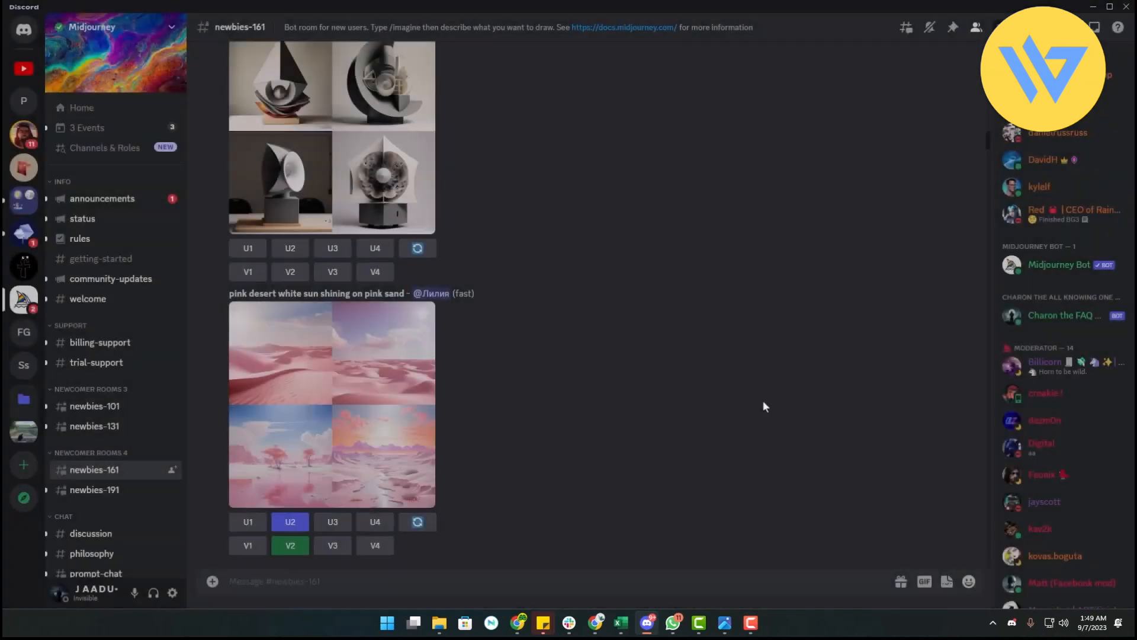
left_click(420, 394)
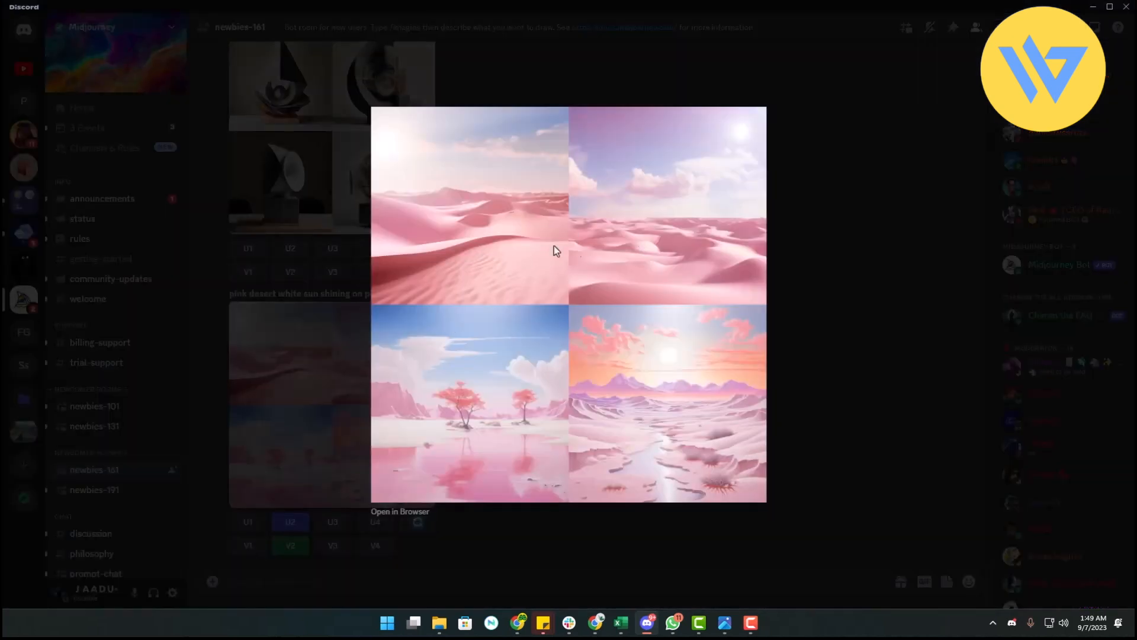
left_click(838, 407)
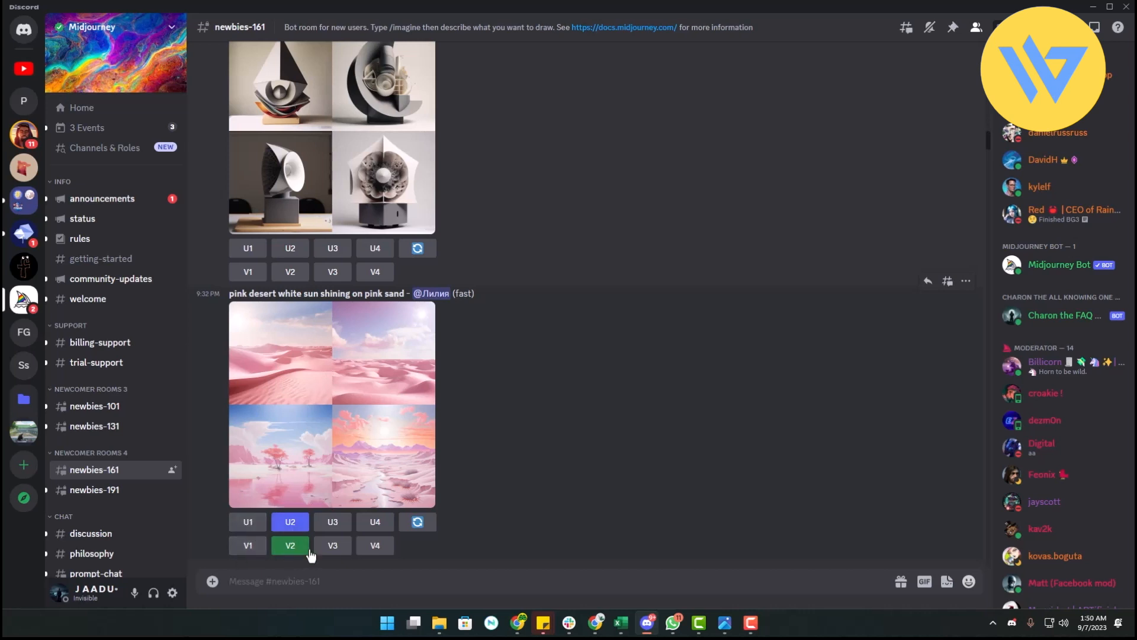
left_click(383, 463)
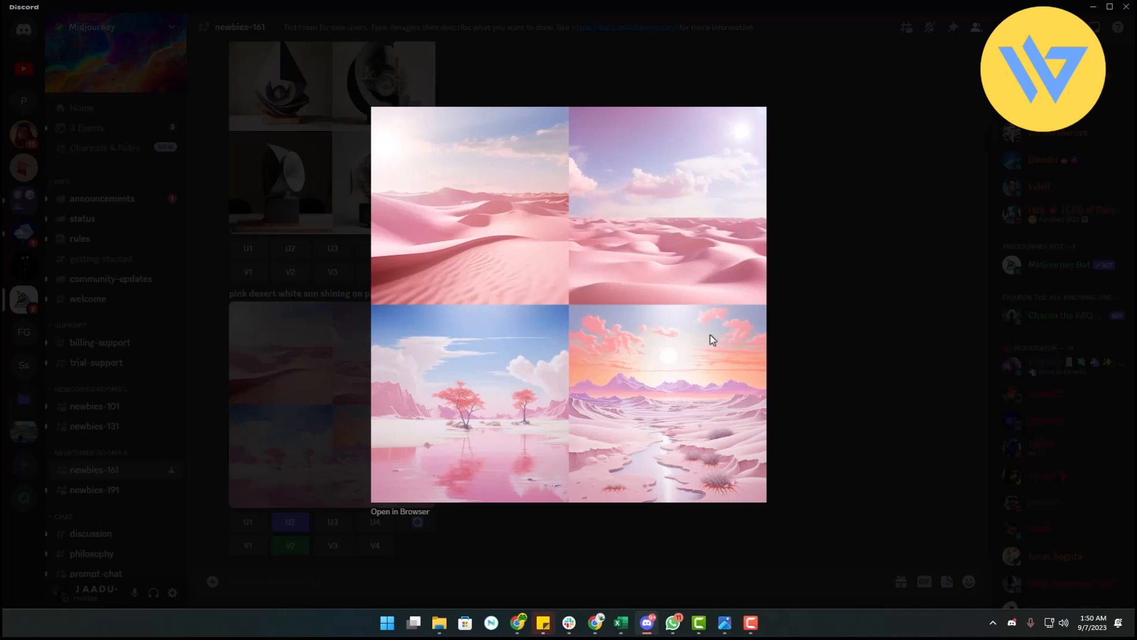
left_click(904, 362)
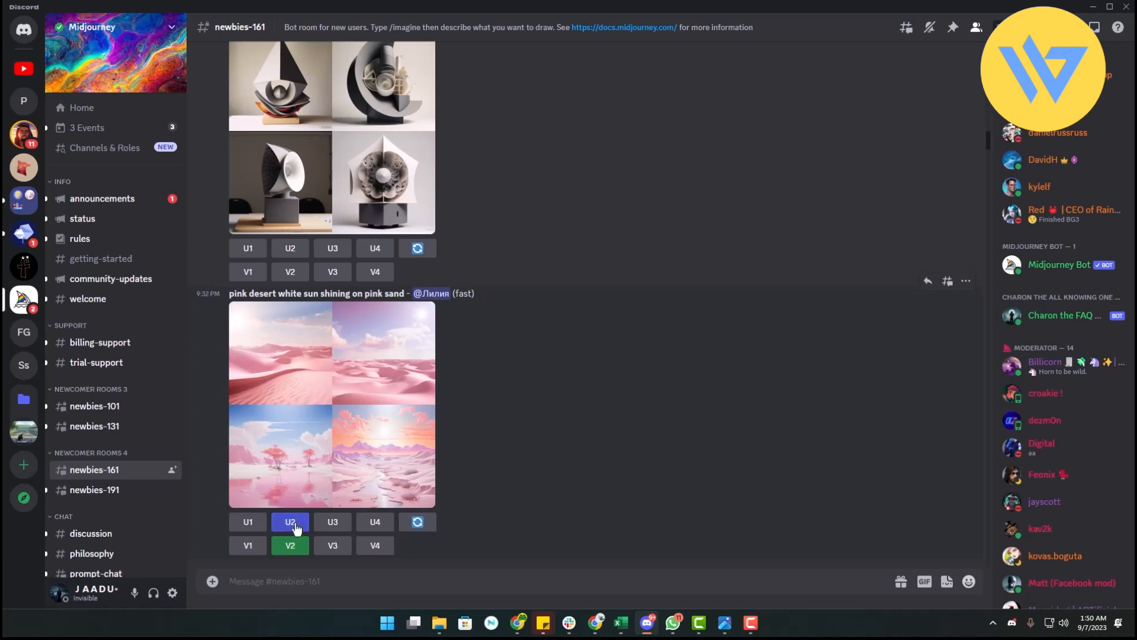
Examine the upscaled Image #2 of the pink desert in the enlarged preview and compare it with the original grid
scroll(296, 527, "down", 5)
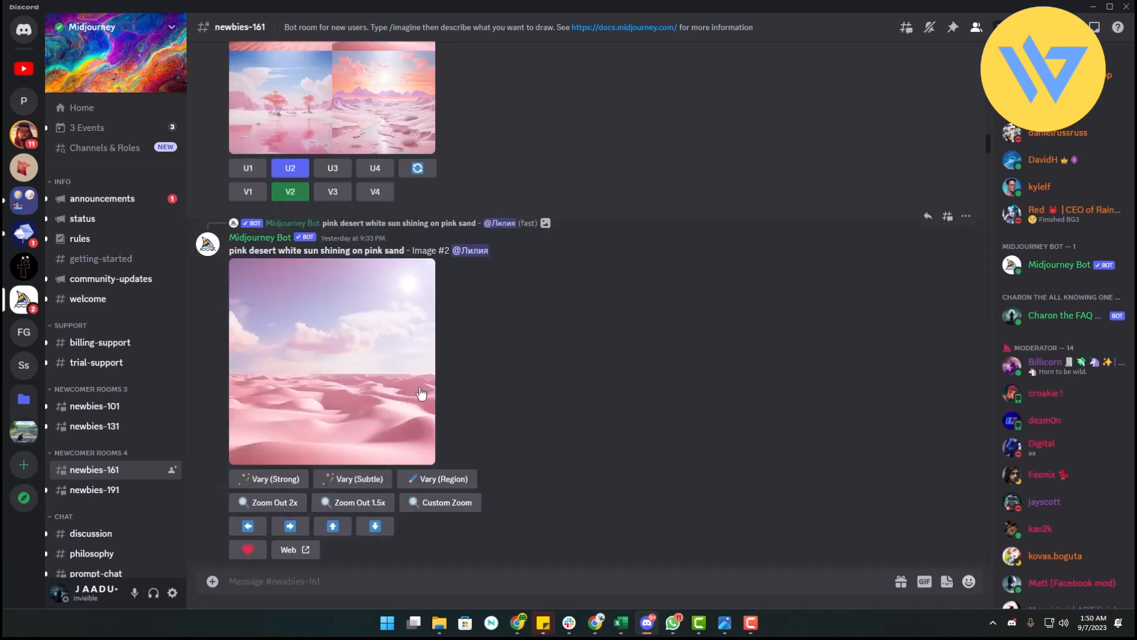
left_click(289, 315)
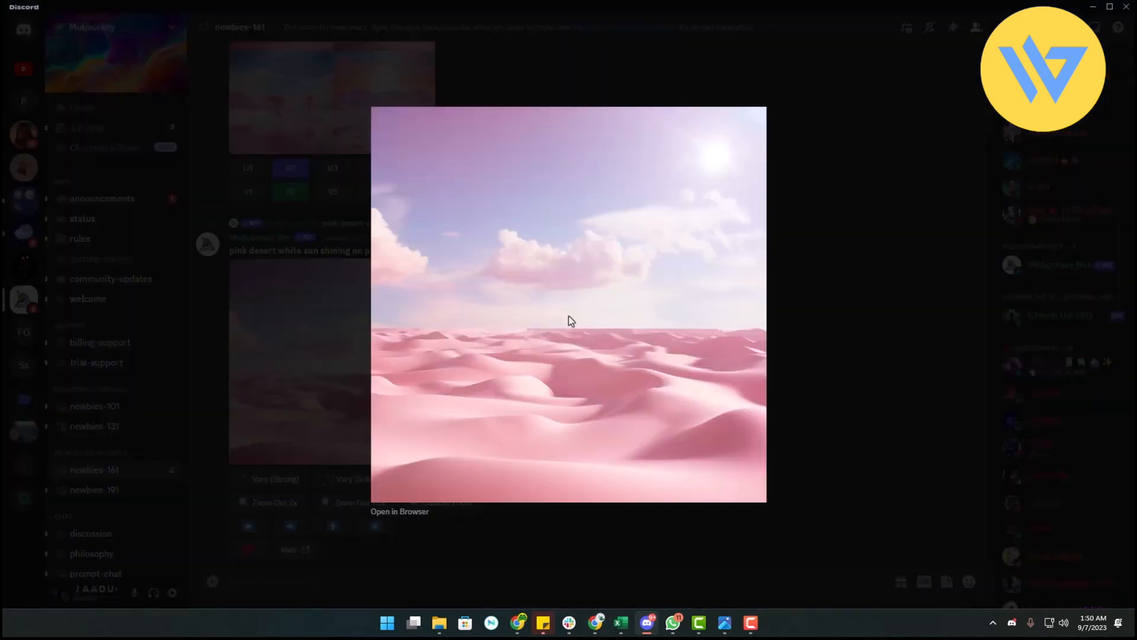
left_click(791, 322)
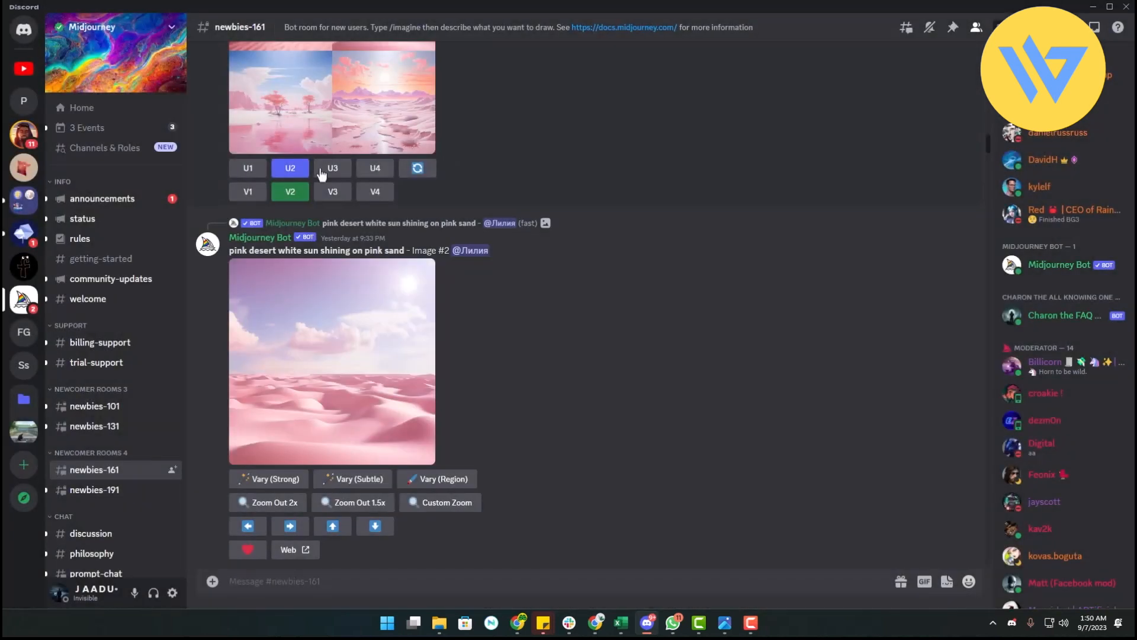
scroll(300, 186, "up", 3)
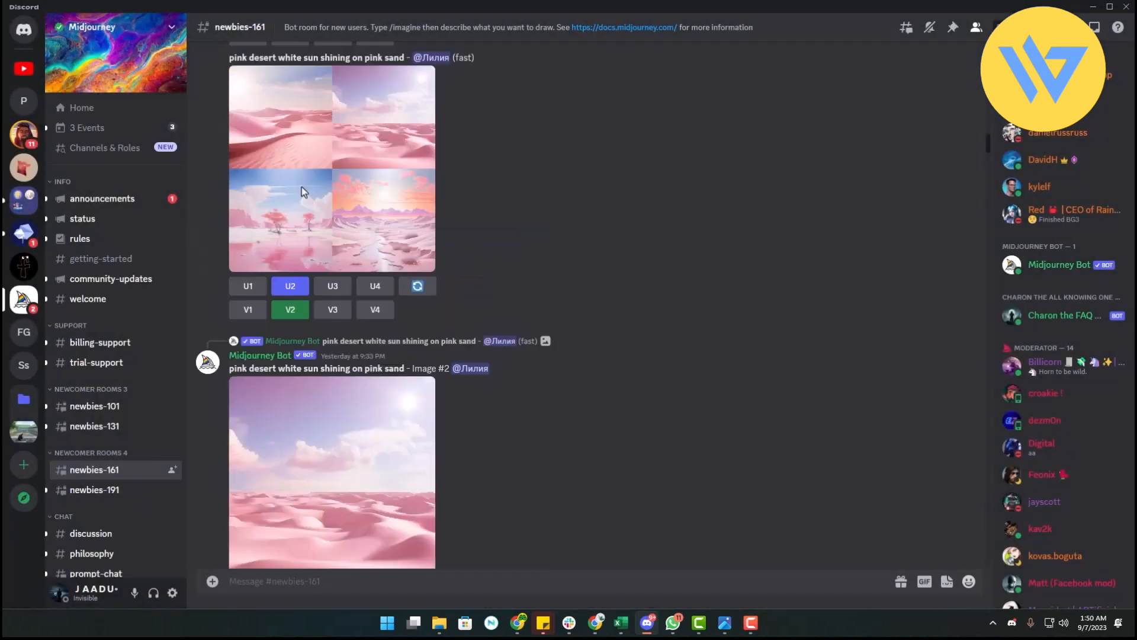
scroll(381, 190, "down", 3)
left_click(358, 352)
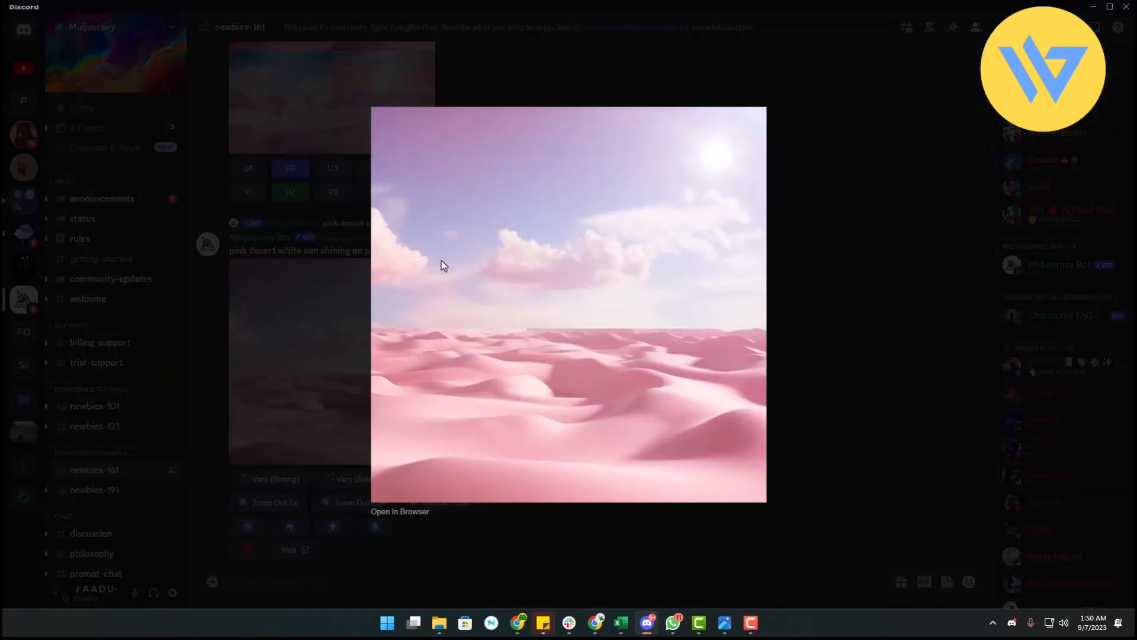
left_click(862, 387)
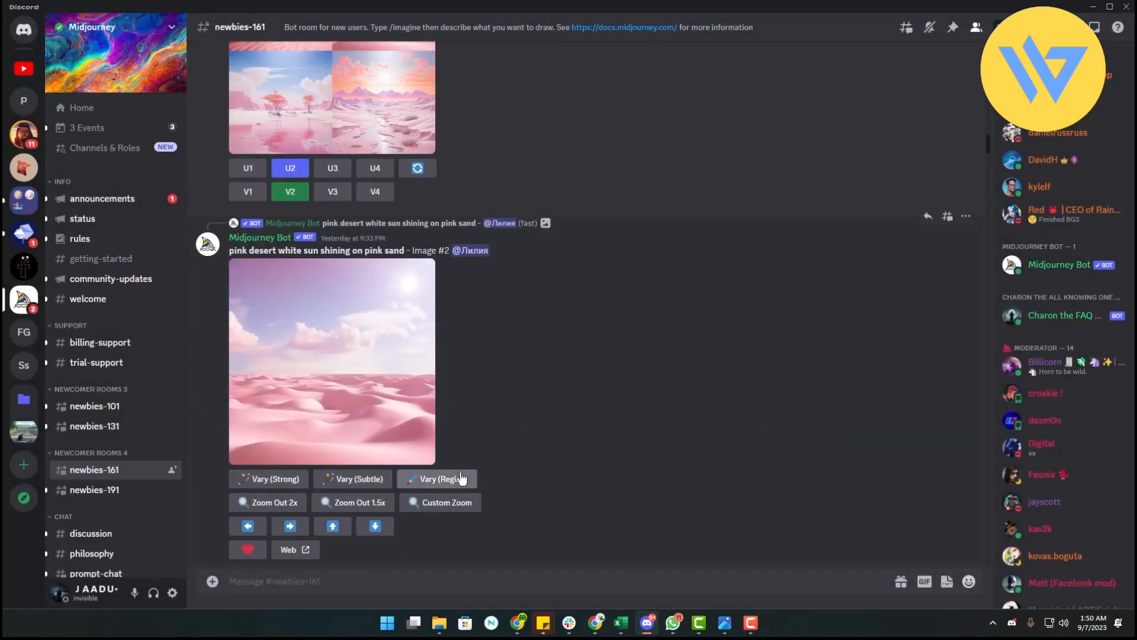
Examine the Variations (Strong) grid of the pink desert in the enlarged preview, then close it
scroll(308, 477, "down", 1)
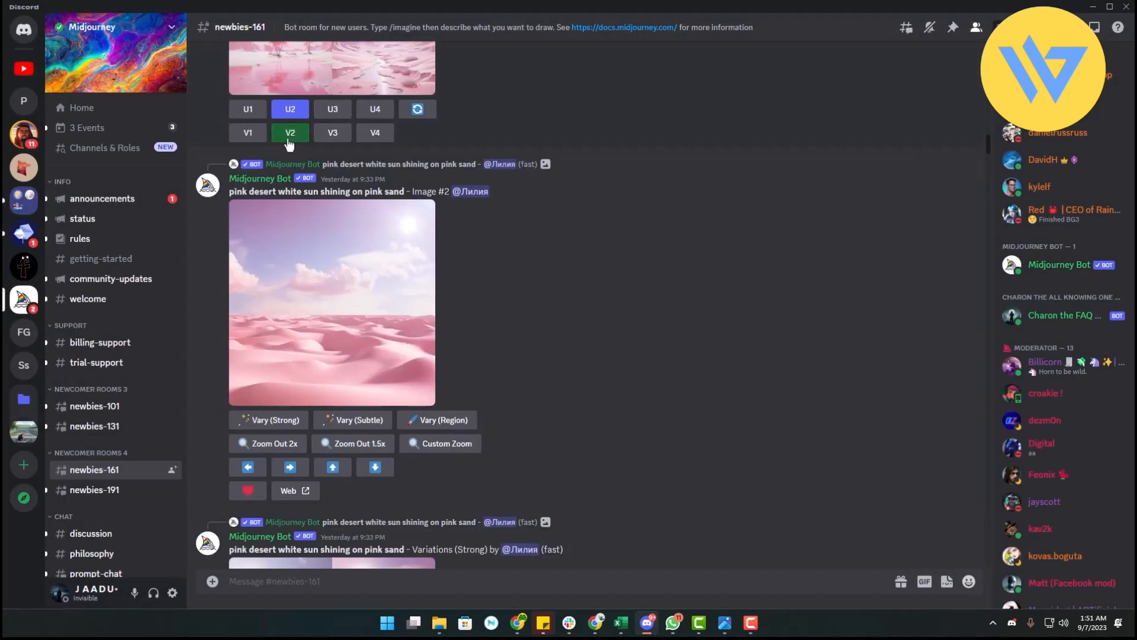
scroll(457, 322, "down", 5)
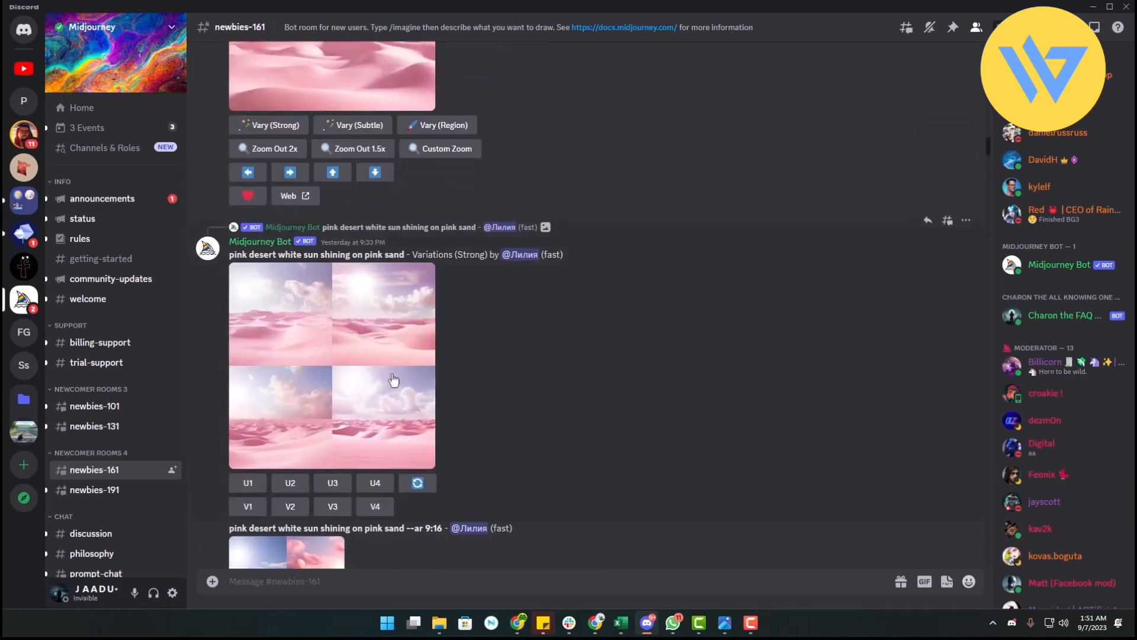
left_click(358, 331)
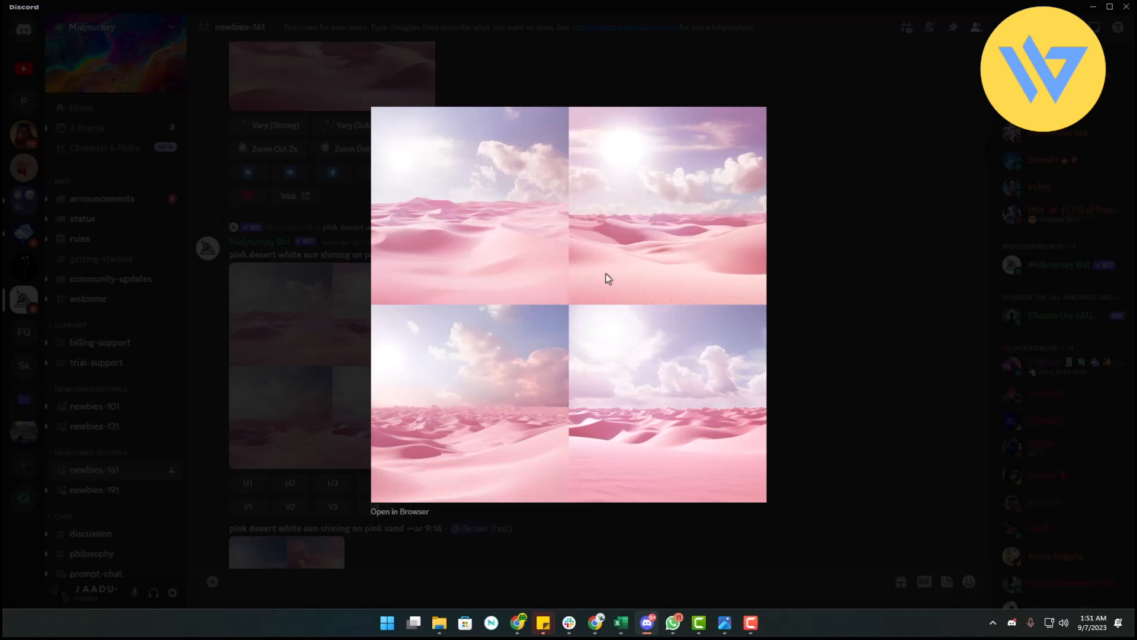
left_click(314, 269)
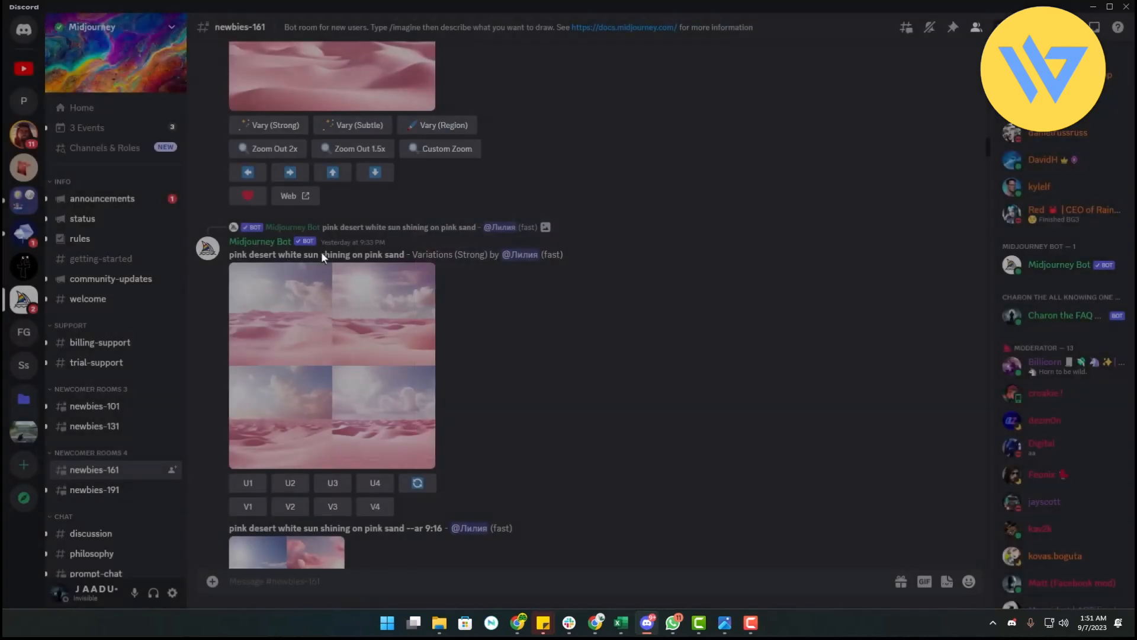
Highlight the ar 9:16 parameter of the next pink desert prompt and view its portrait image grid enlarged
scroll(496, 405, "down", 2)
scroll(496, 405, "down", 2)
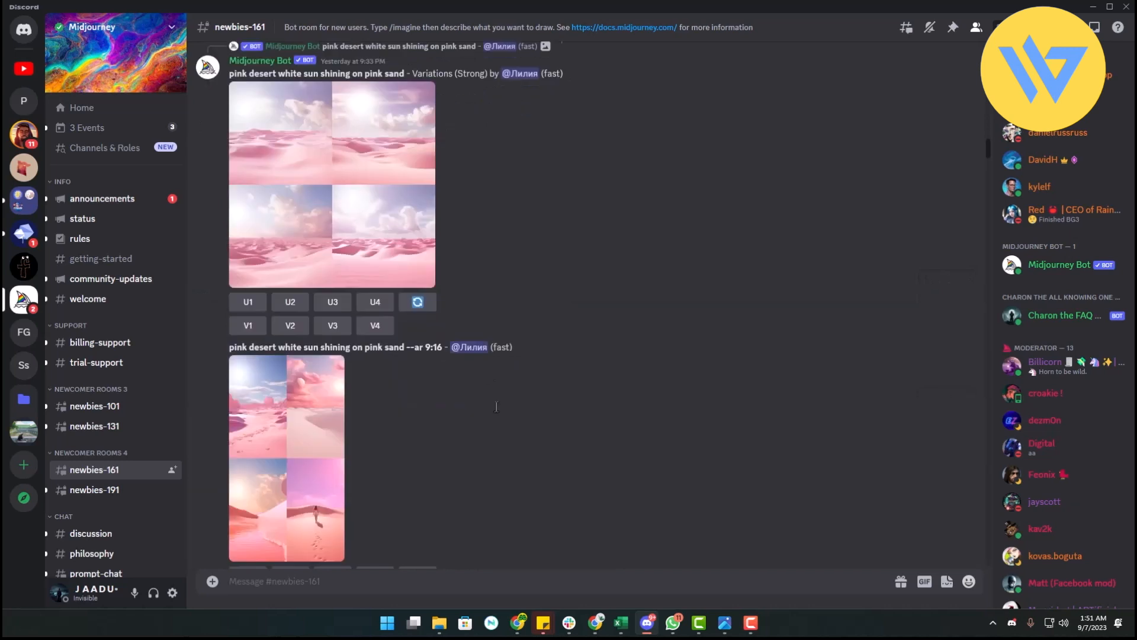
left_click_drag(415, 294, 440, 296)
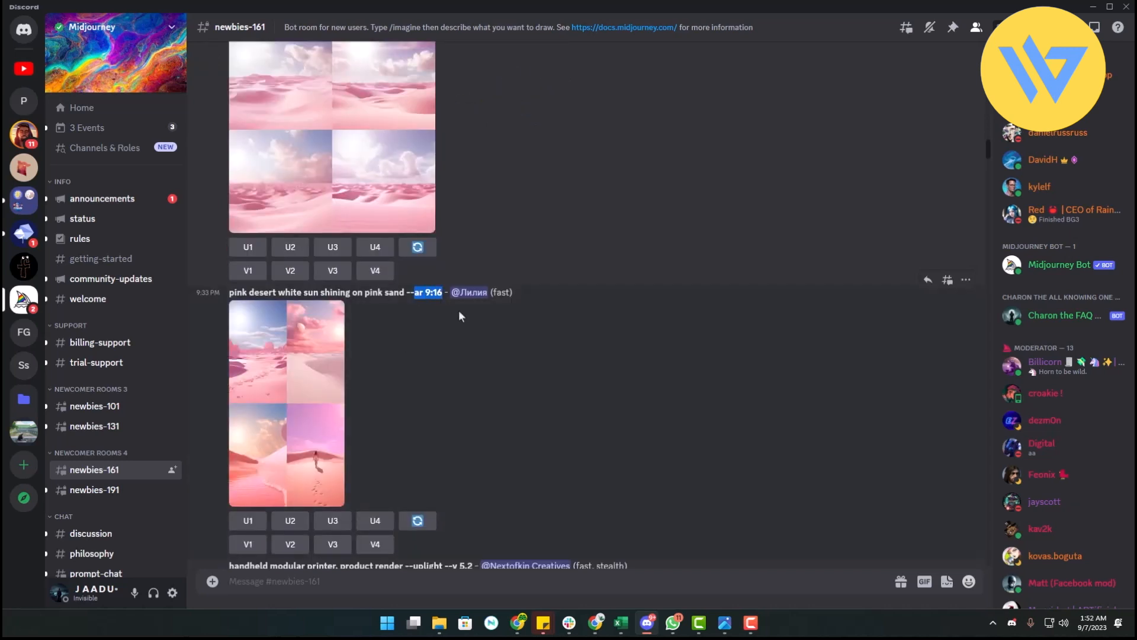
left_click(300, 362)
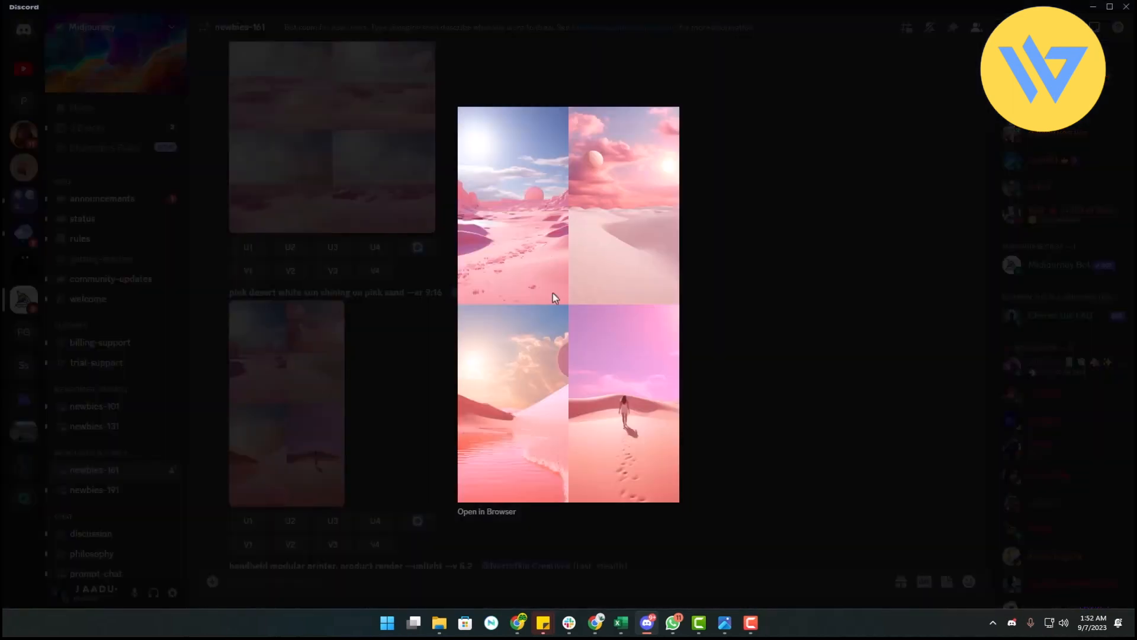
left_click(690, 347)
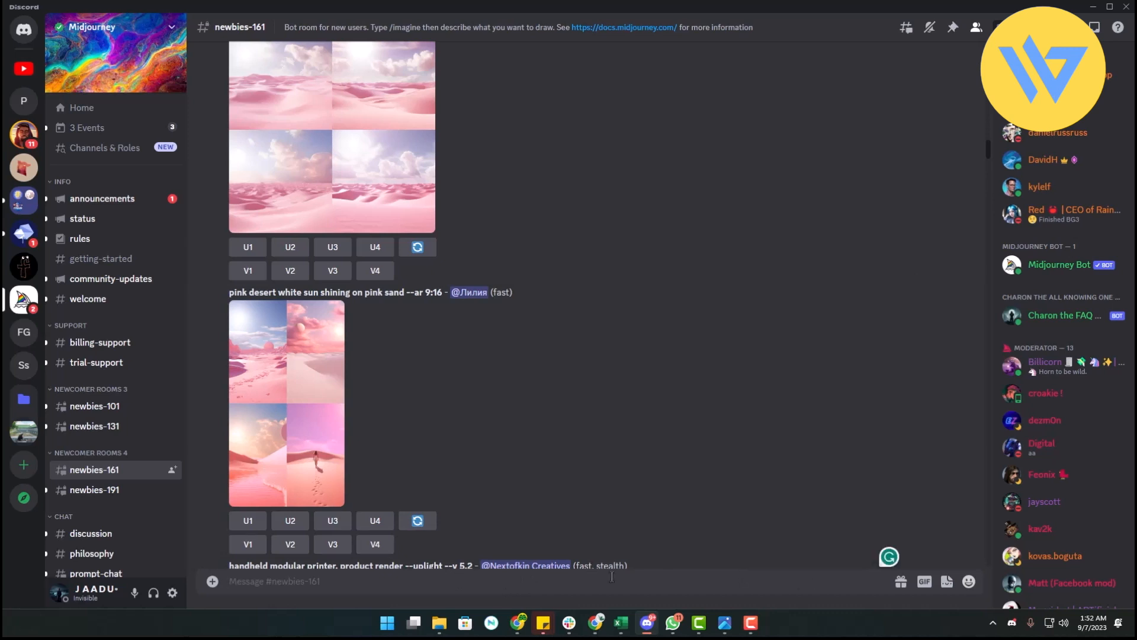
Run the /settings command in the newbies-161 channel to bring up the Midjourney Bot settings
type("/")
left_click(393, 396)
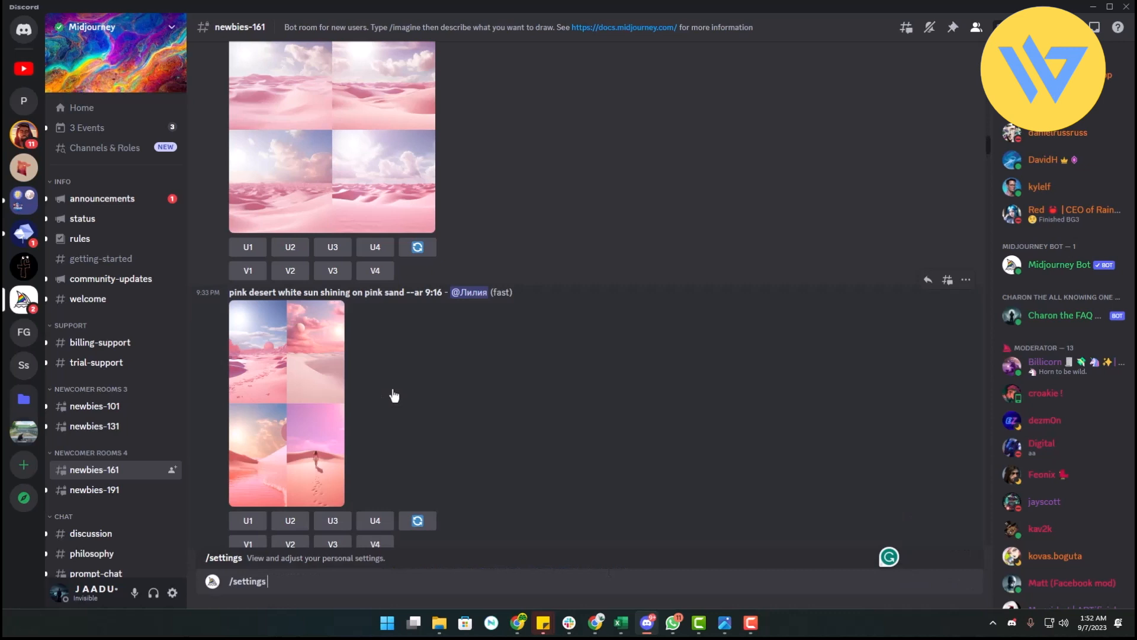
key("Return")
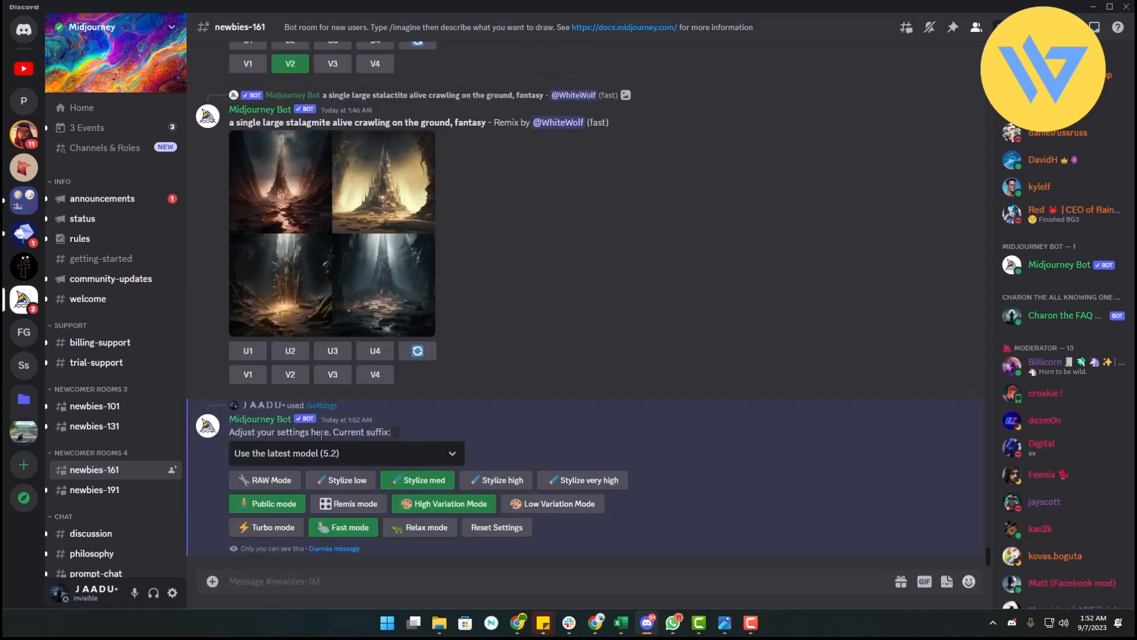
Review the available Midjourney and Niji model versions, plus the Public and Remix mode options, in the bot settings
left_click(454, 456)
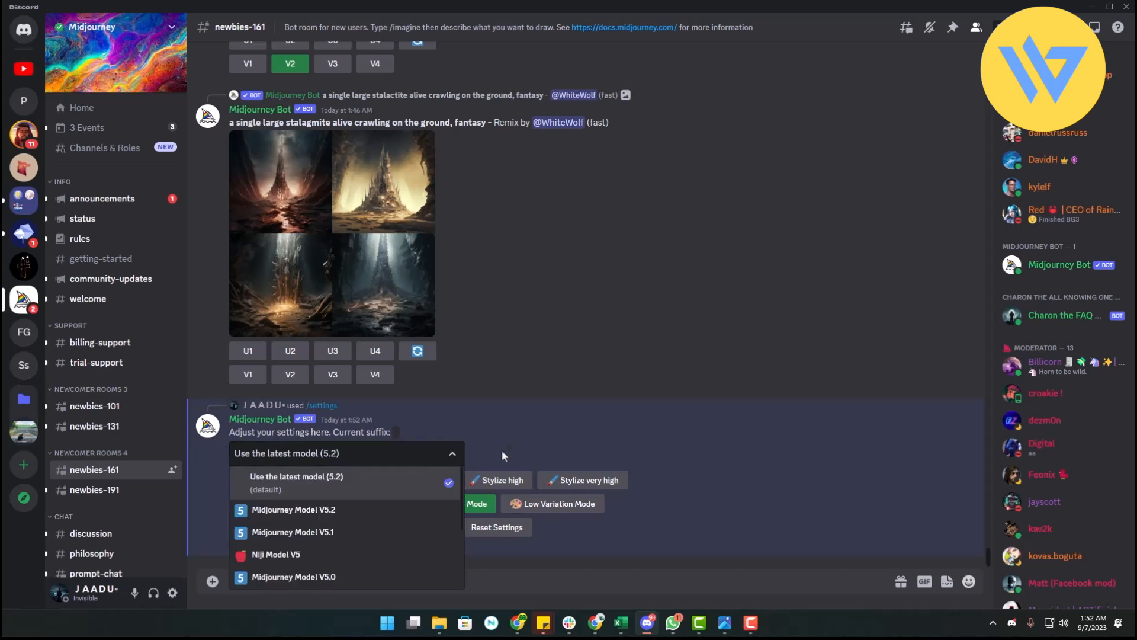
scroll(363, 514, "down", 3)
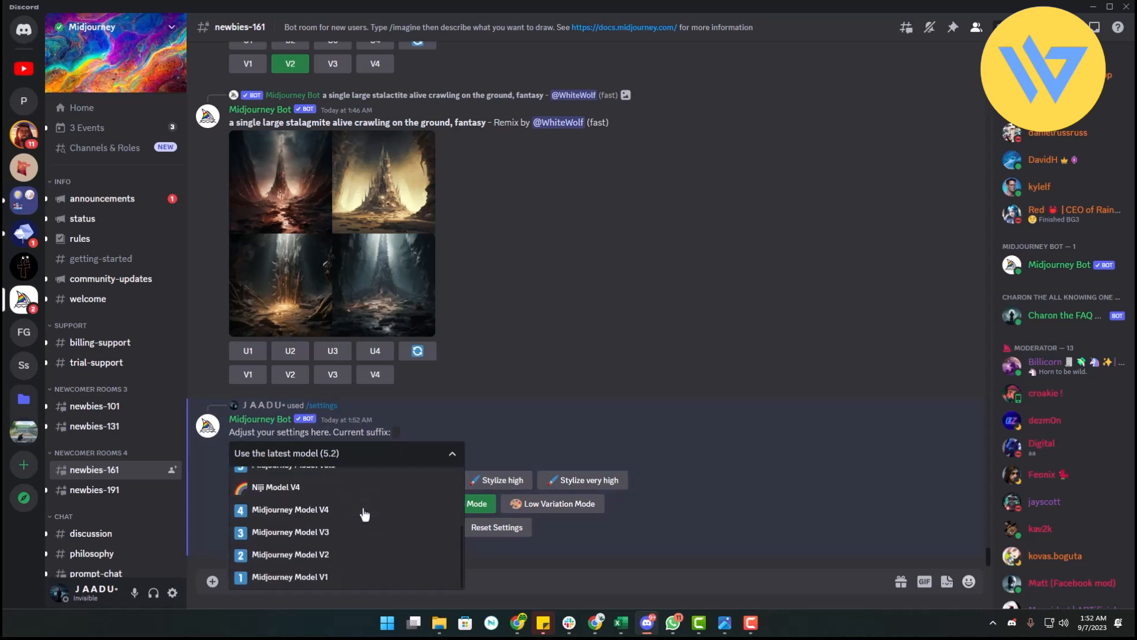
scroll(346, 569, "up", 5)
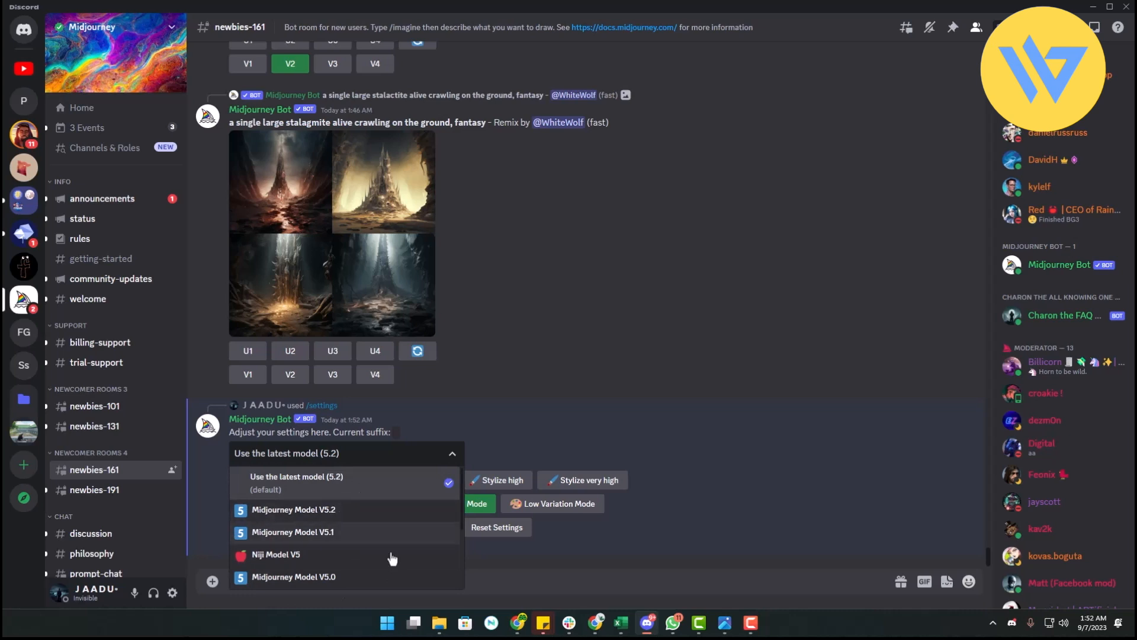
scroll(409, 511, "down", 1)
scroll(415, 500, "up", 2)
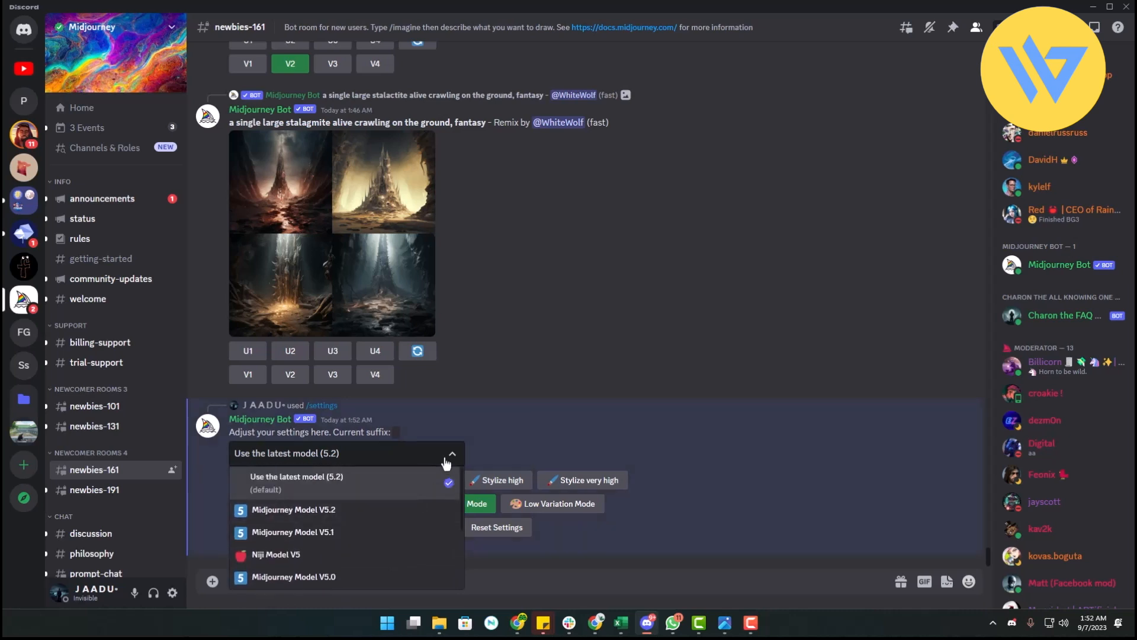
left_click(449, 457)
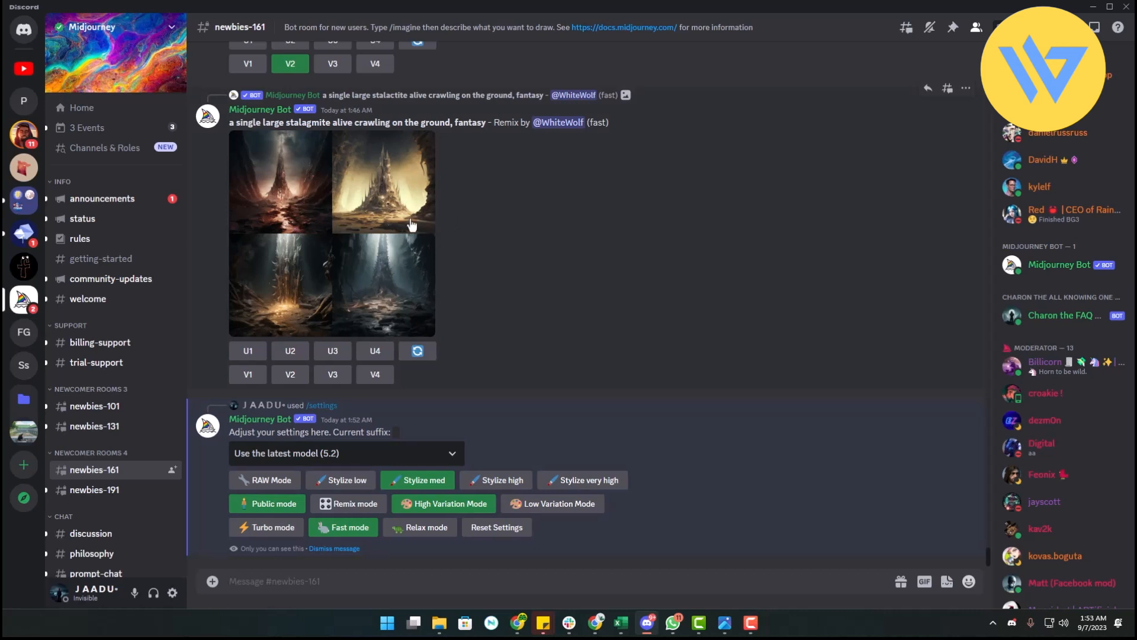
left_click(274, 505)
left_click(337, 510)
Find the upscaled "neighbour game" Image #3 in the channel history, enlarge it and open it in the browser
scroll(731, 312, "up", 10)
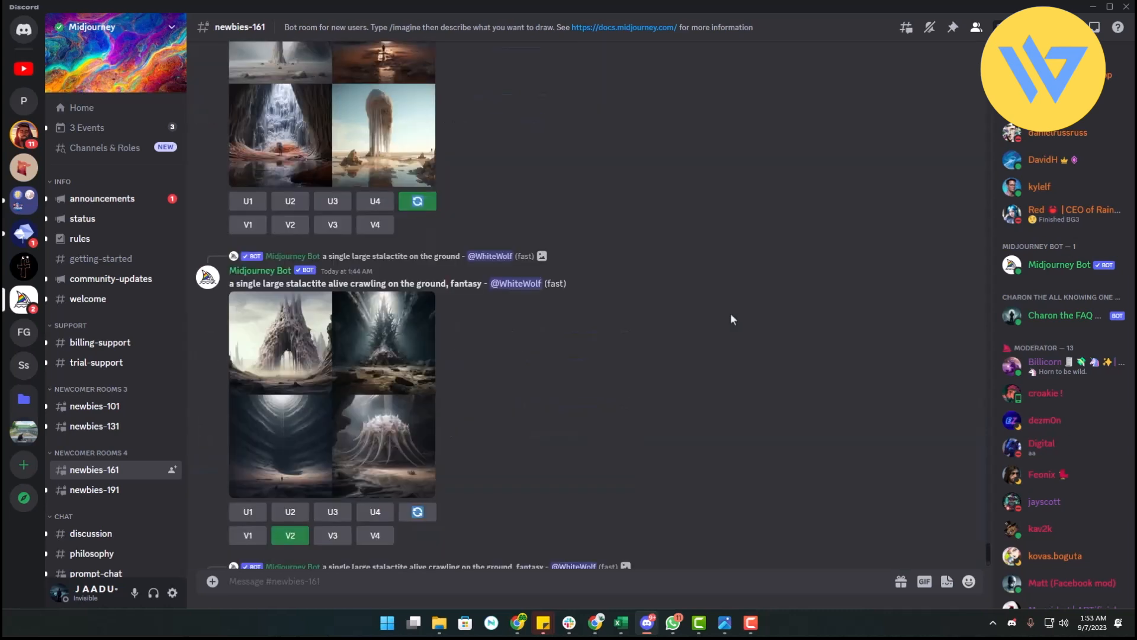
scroll(721, 339, "up", 15)
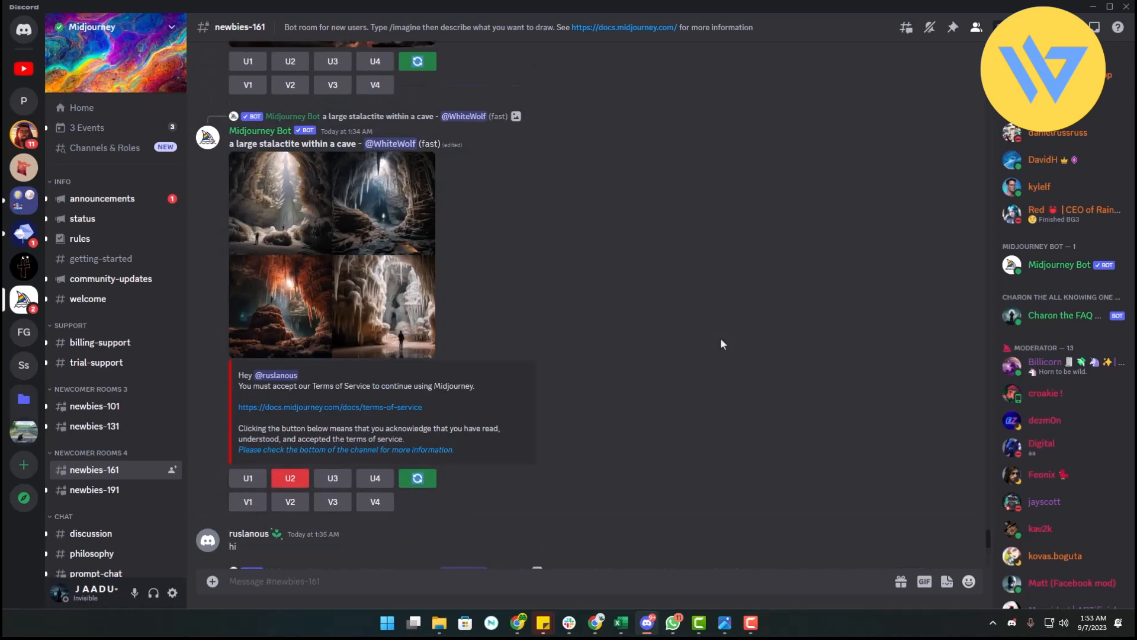
scroll(721, 343, "up", 15)
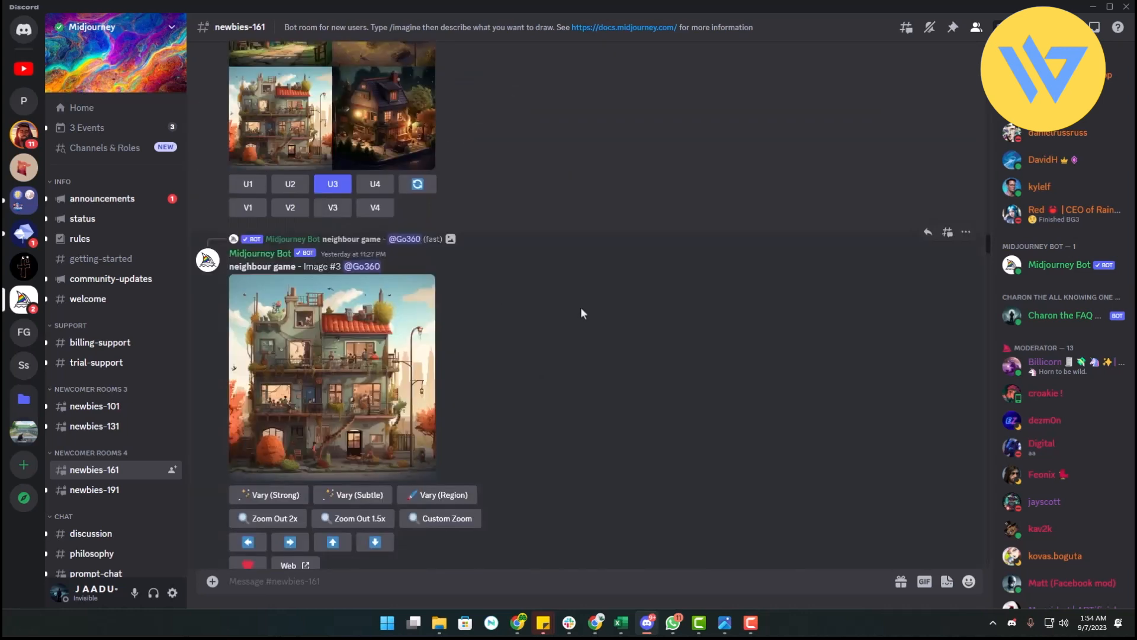
scroll(415, 349, "down", 1)
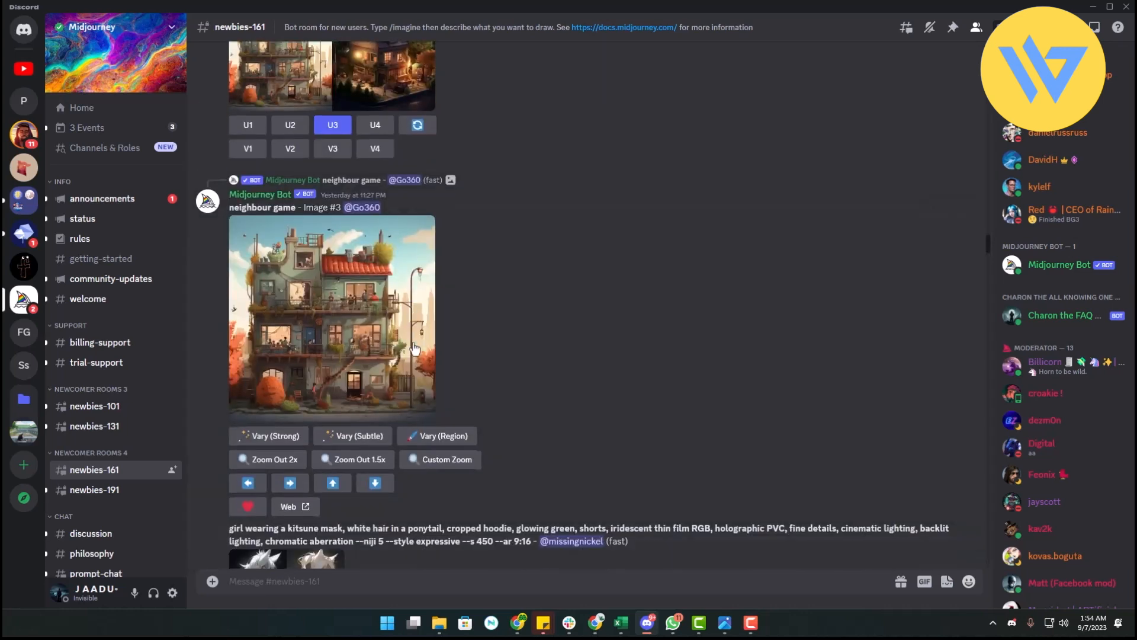
left_click(342, 305)
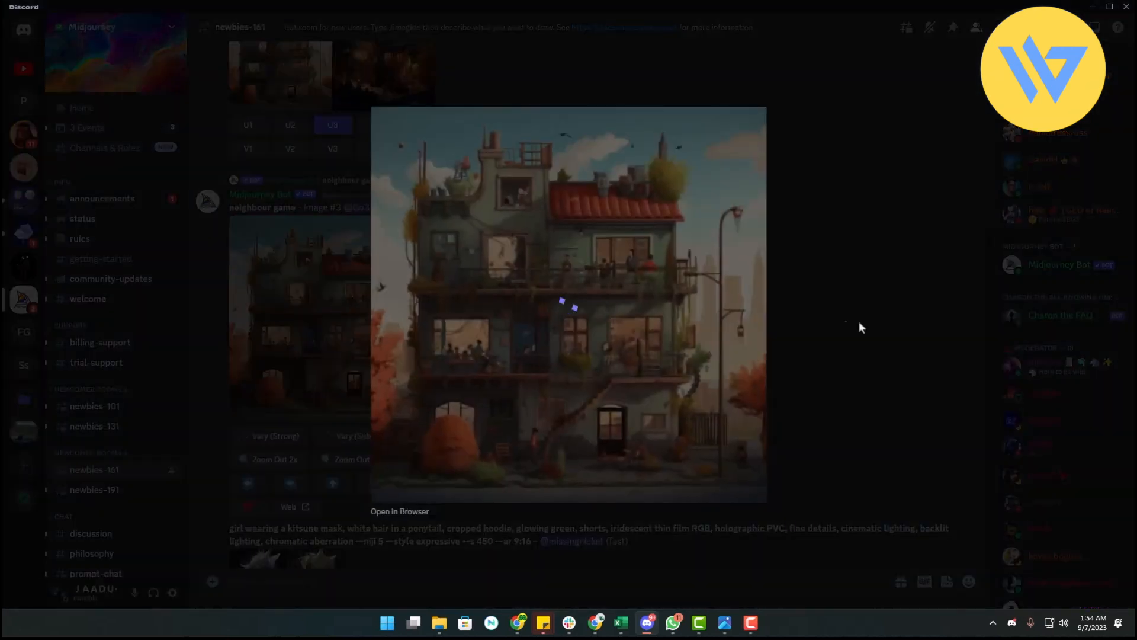
left_click(388, 513)
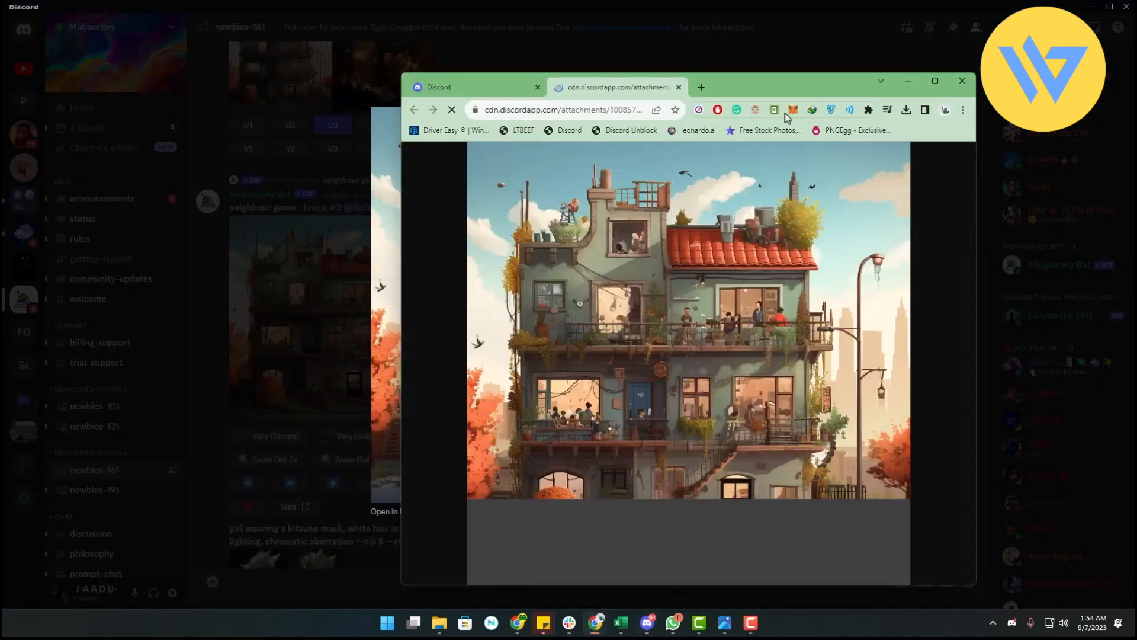
Save the full-size neighbour game picture to the Desktop as a PNG image and open the downloaded file
left_click_drag(780, 90, 771, 71)
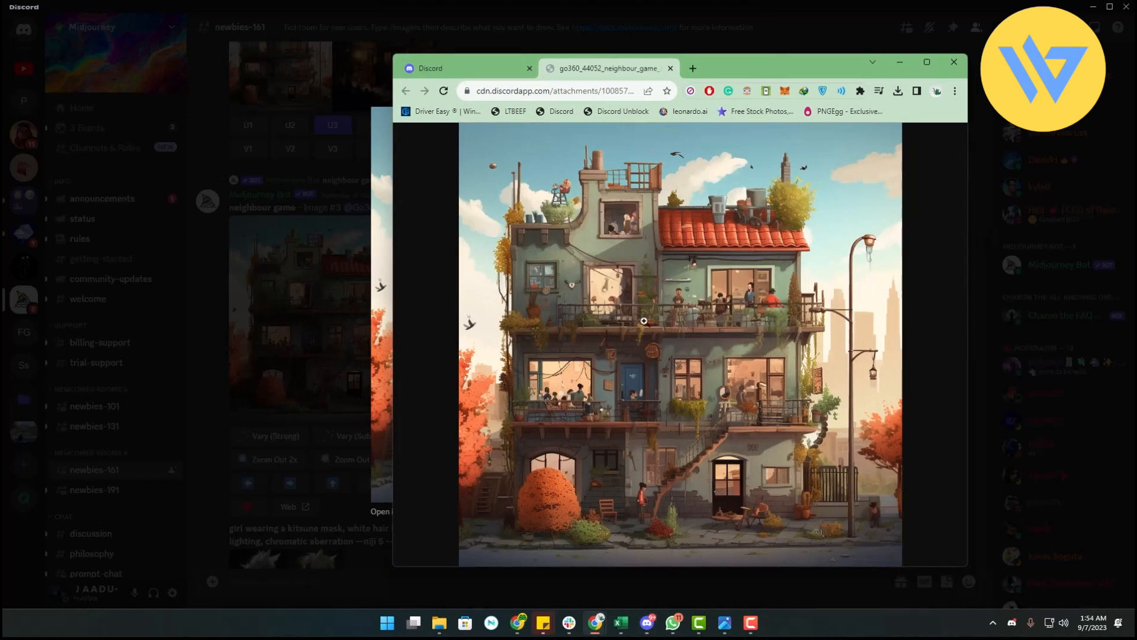
right_click(599, 252)
left_click(616, 273)
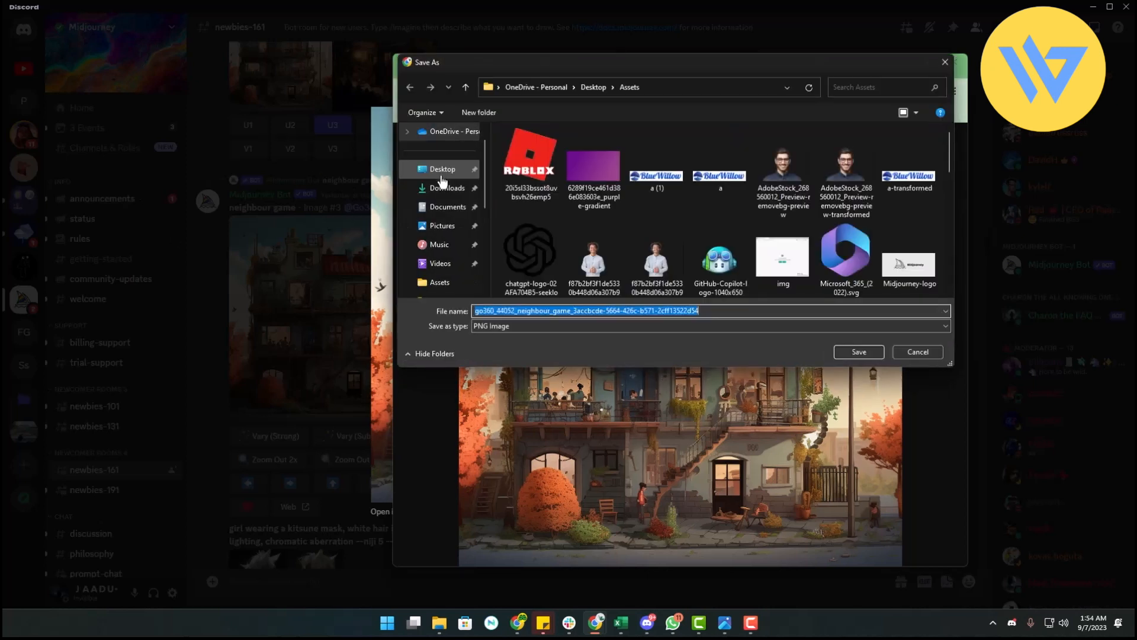
left_click(441, 171)
left_click(868, 350)
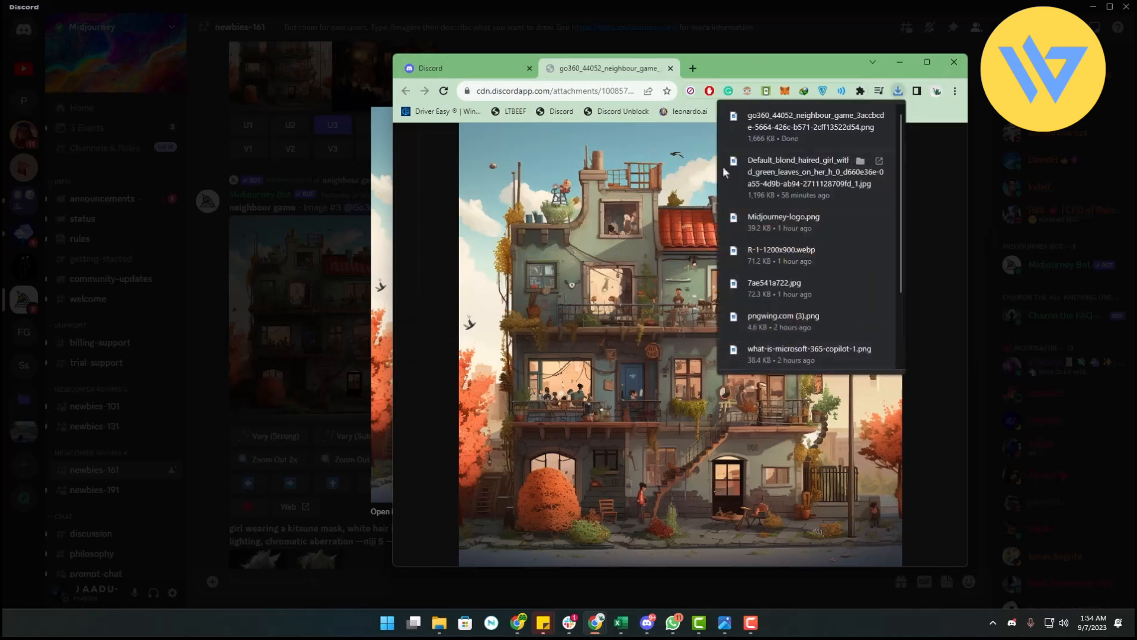
left_click(796, 127)
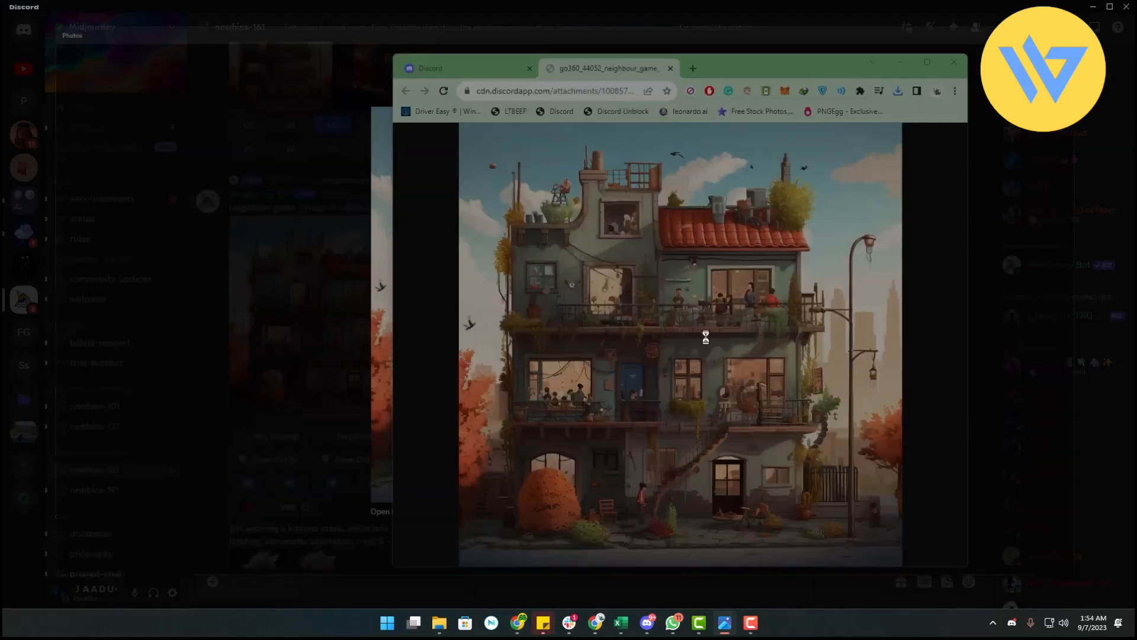